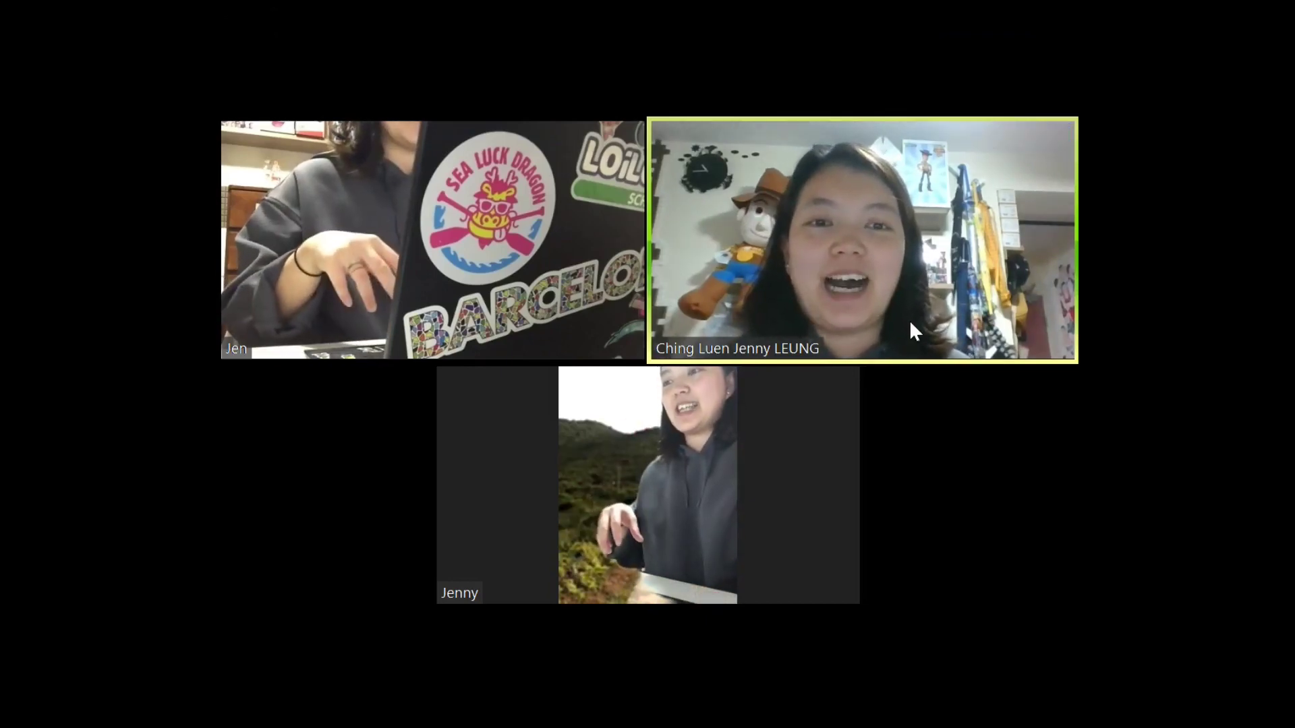
pyautogui.click(924, 416)
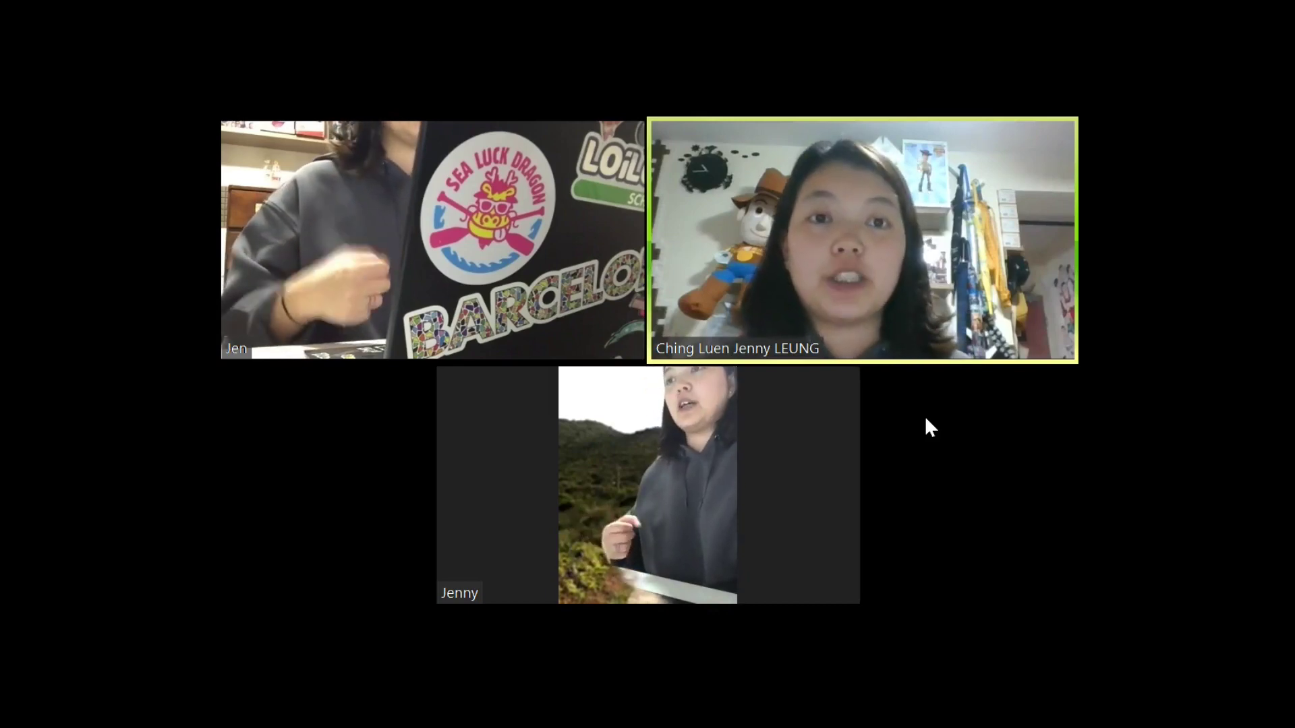
pyautogui.click(897, 687)
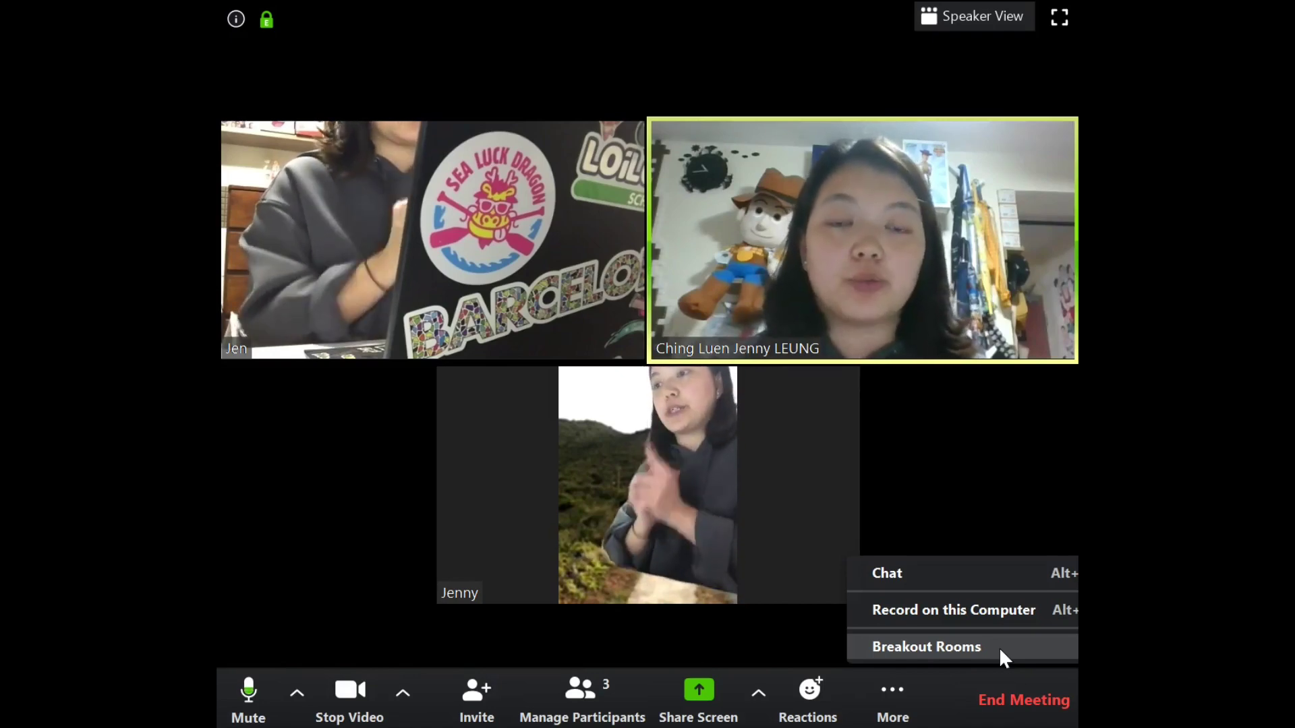
pyautogui.click(719, 713)
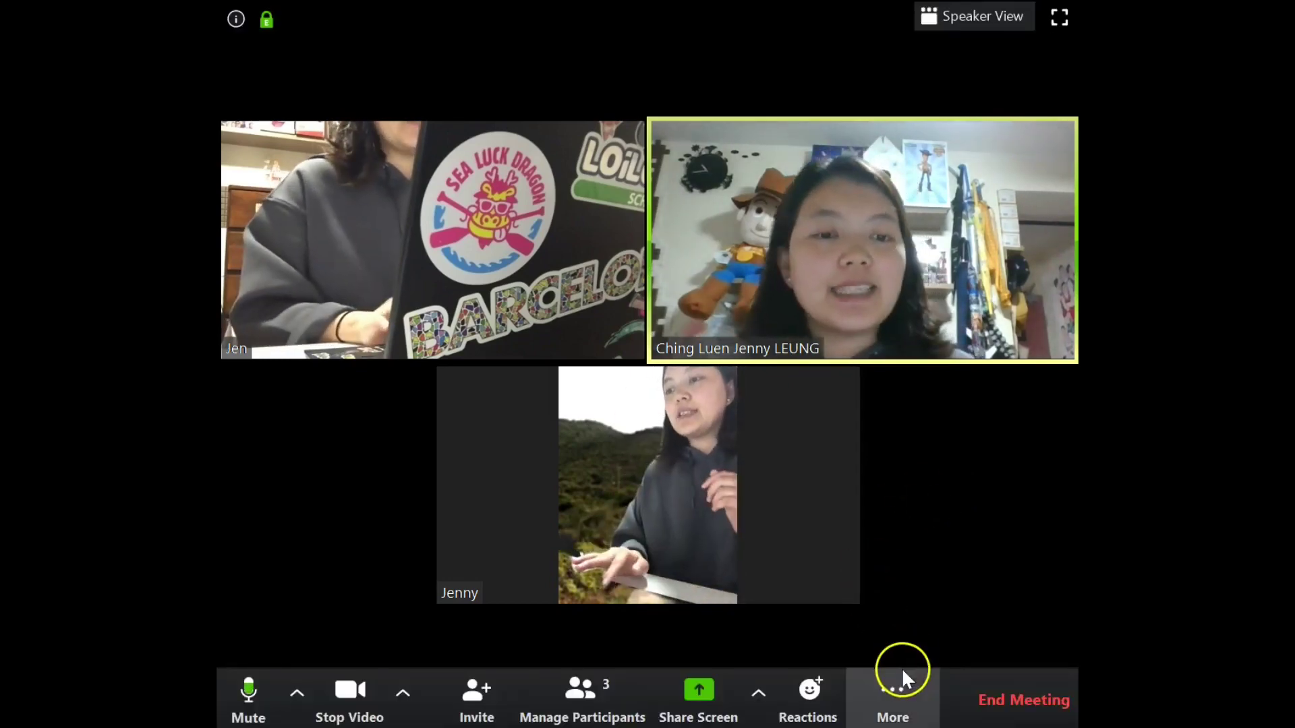
# Step: Create two breakout rooms with the participants assigned automatically
pyautogui.click(899, 679)
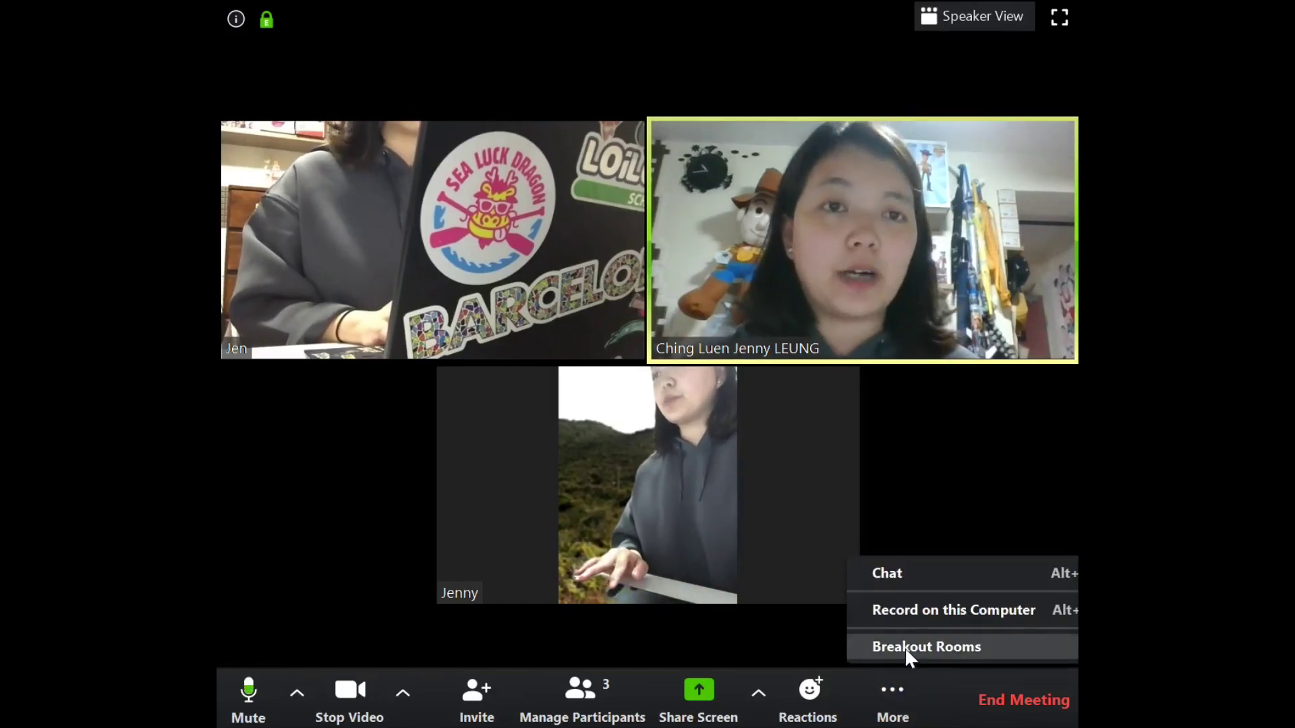
pyautogui.click(905, 646)
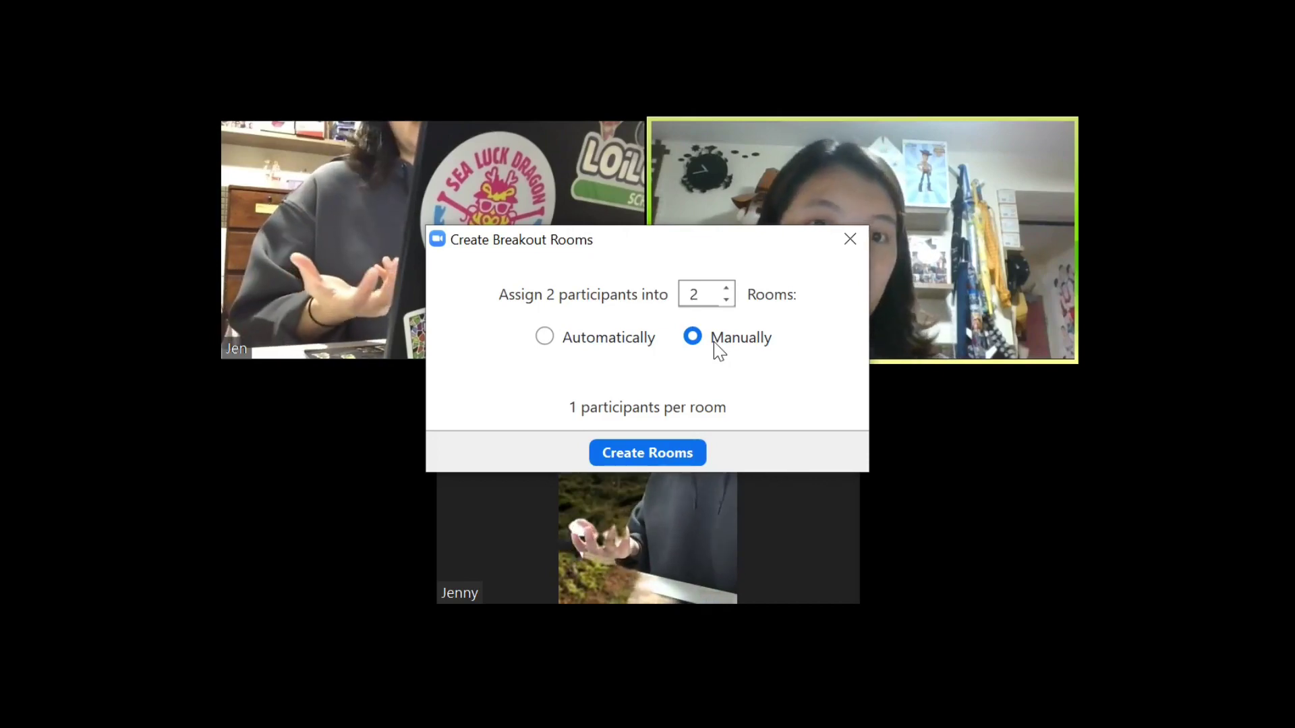
pyautogui.click(726, 289)
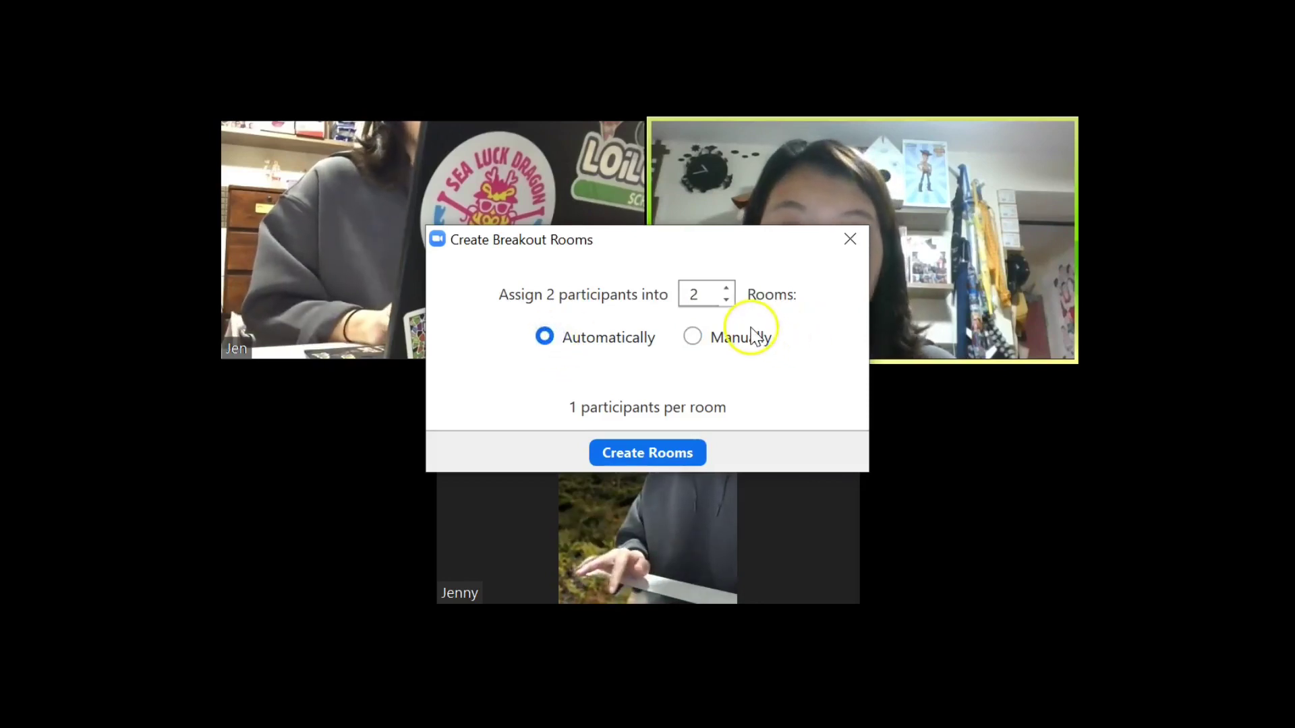
pyautogui.click(637, 458)
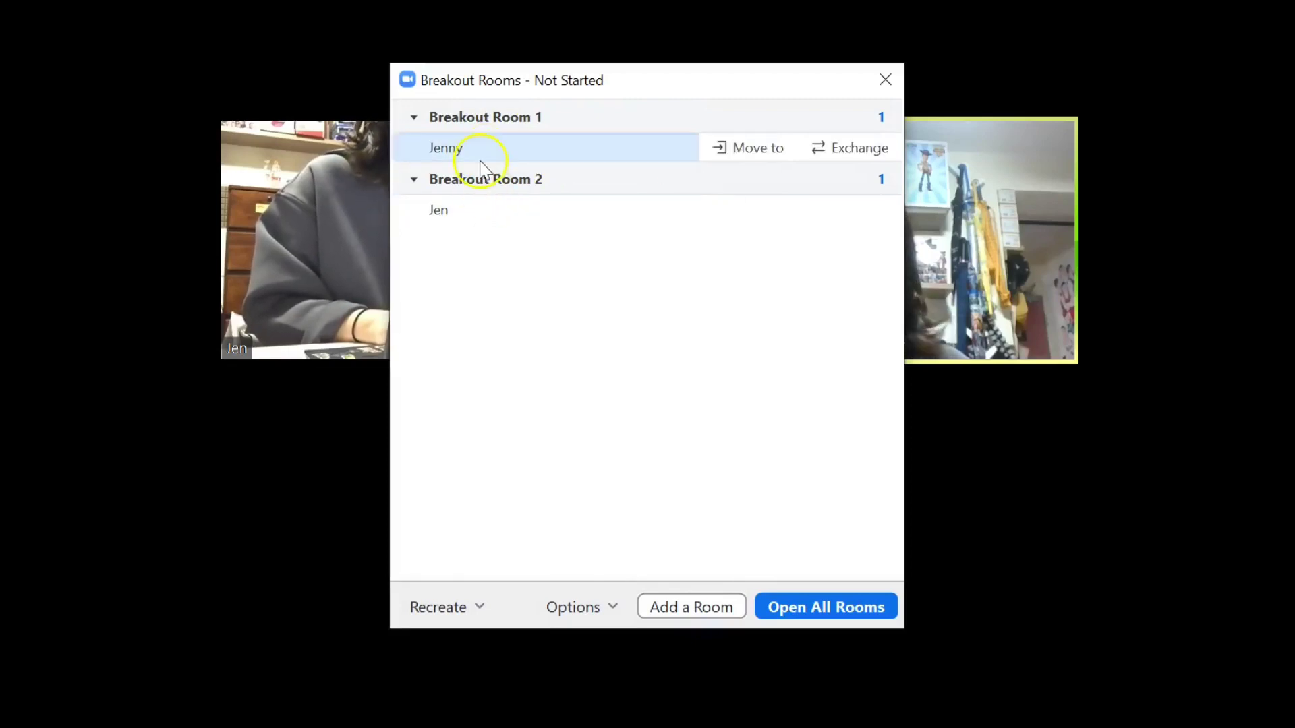
# Step: Move the participant in Breakout Room 2 to Breakout Room 1
pyautogui.moveTo(487, 157)
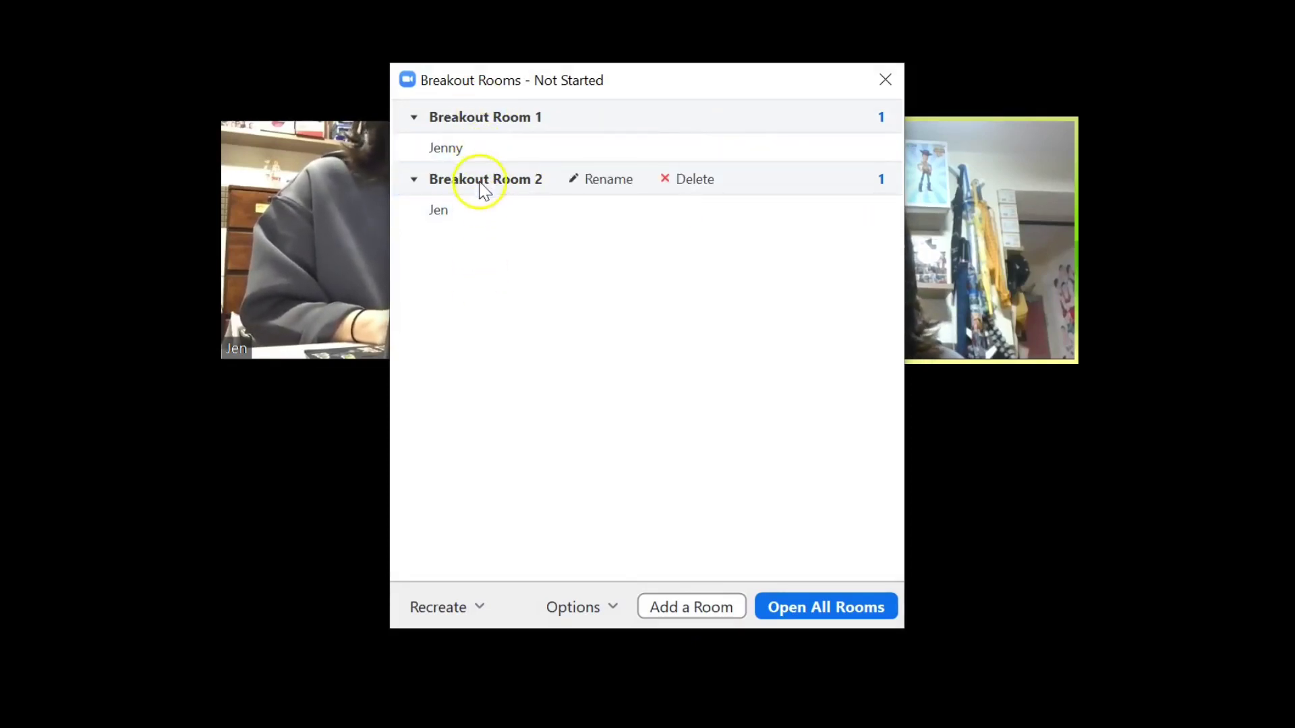
pyautogui.moveTo(497, 209)
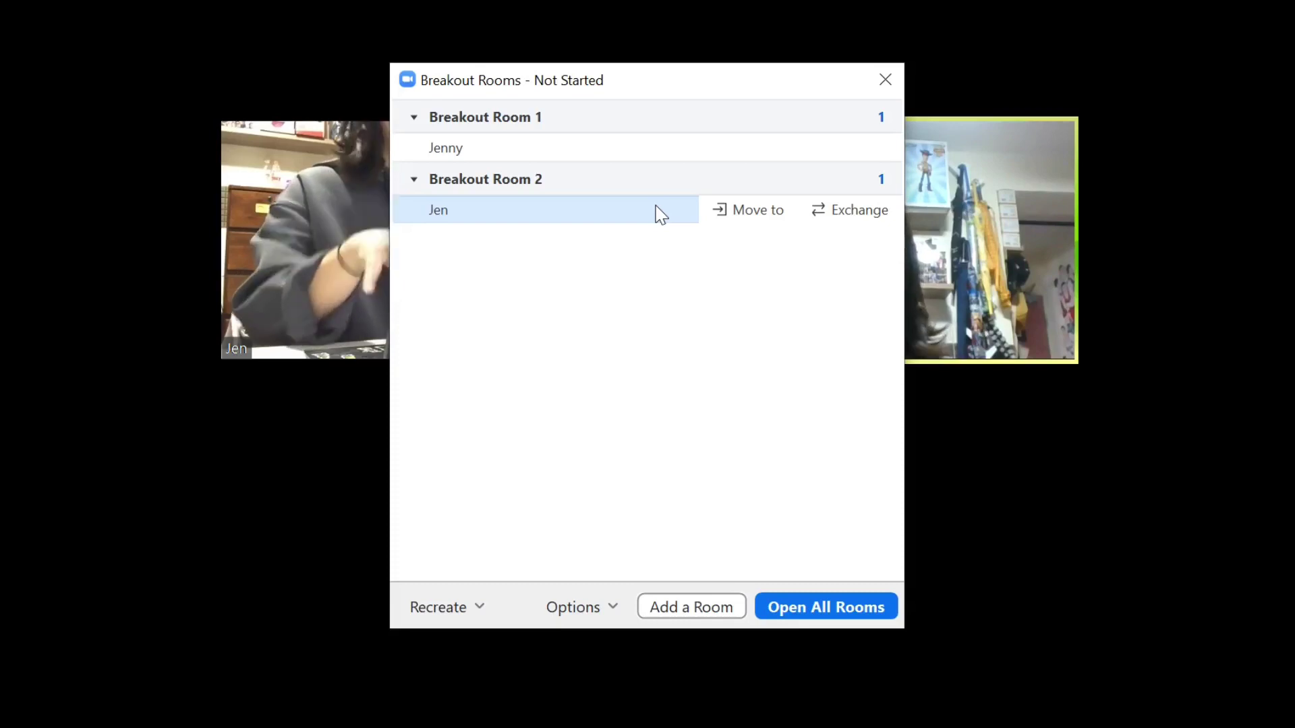
pyautogui.click(751, 210)
pyautogui.click(860, 215)
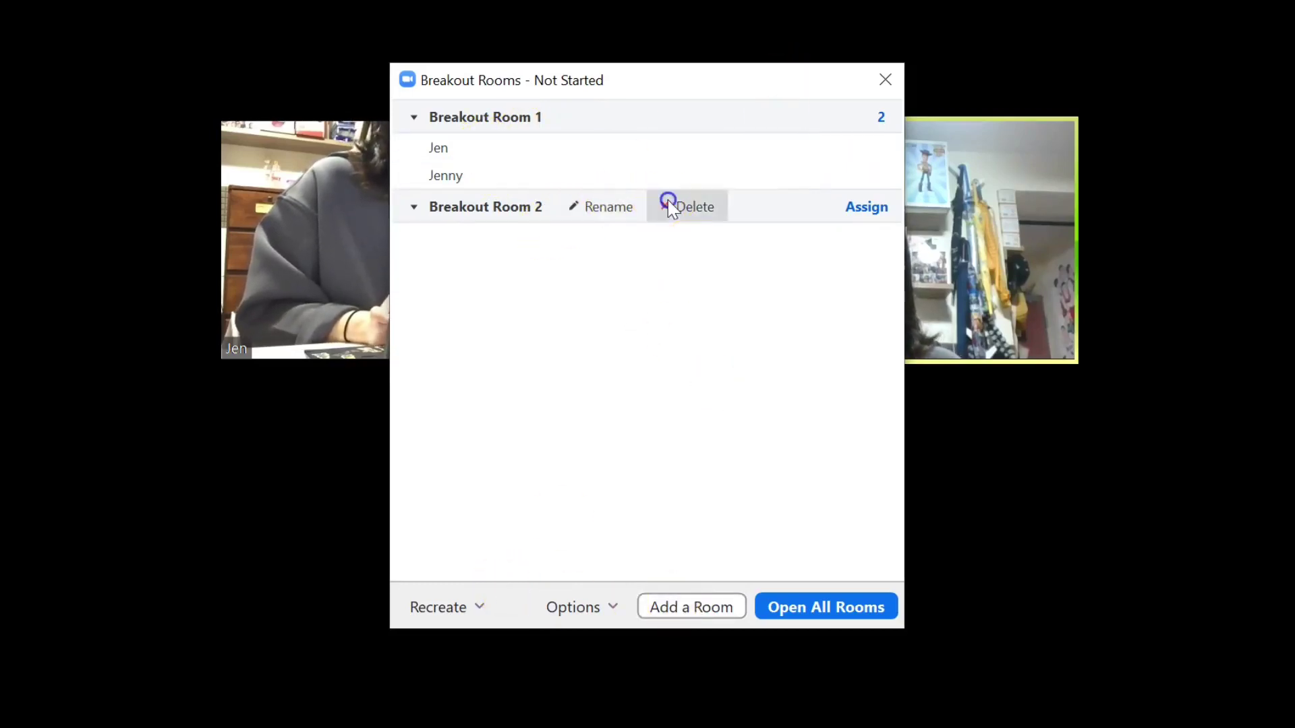
# Step: Delete Breakout Room 2 and Breakout Room 1, and close the breakout rooms window
pyautogui.click(669, 204)
pyautogui.click(803, 229)
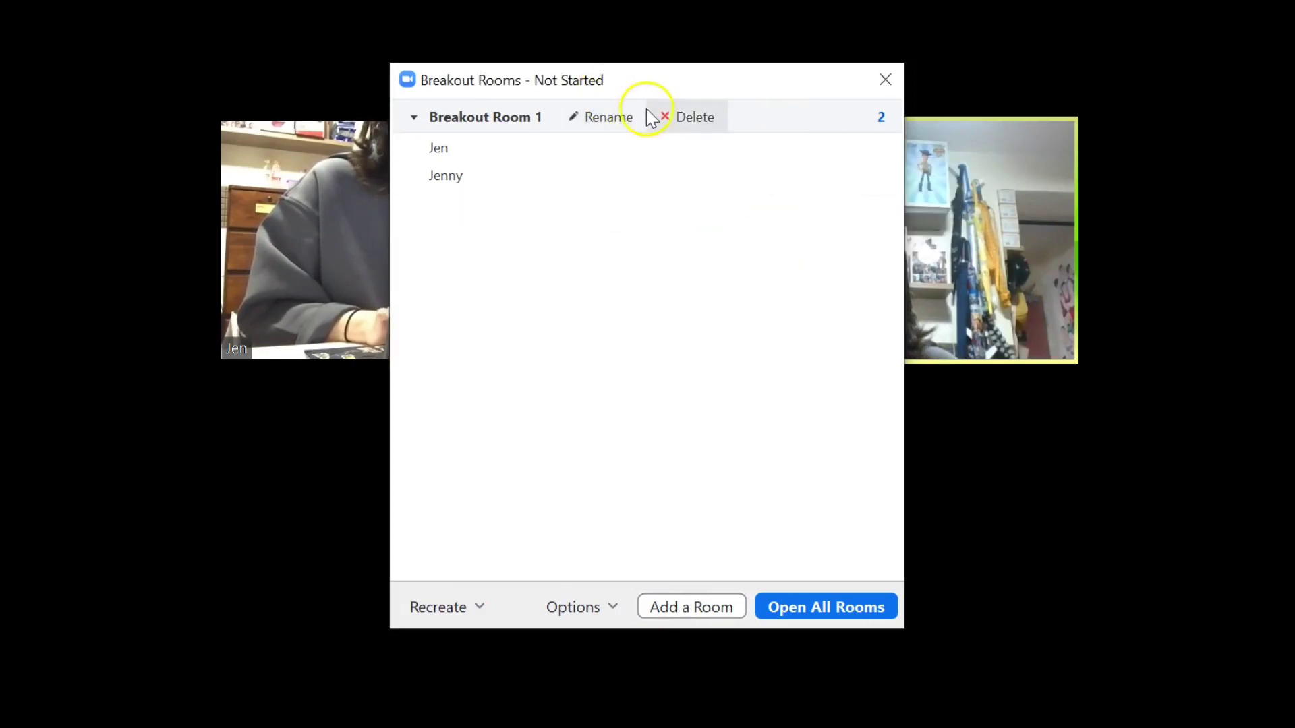
pyautogui.click(667, 120)
pyautogui.click(787, 141)
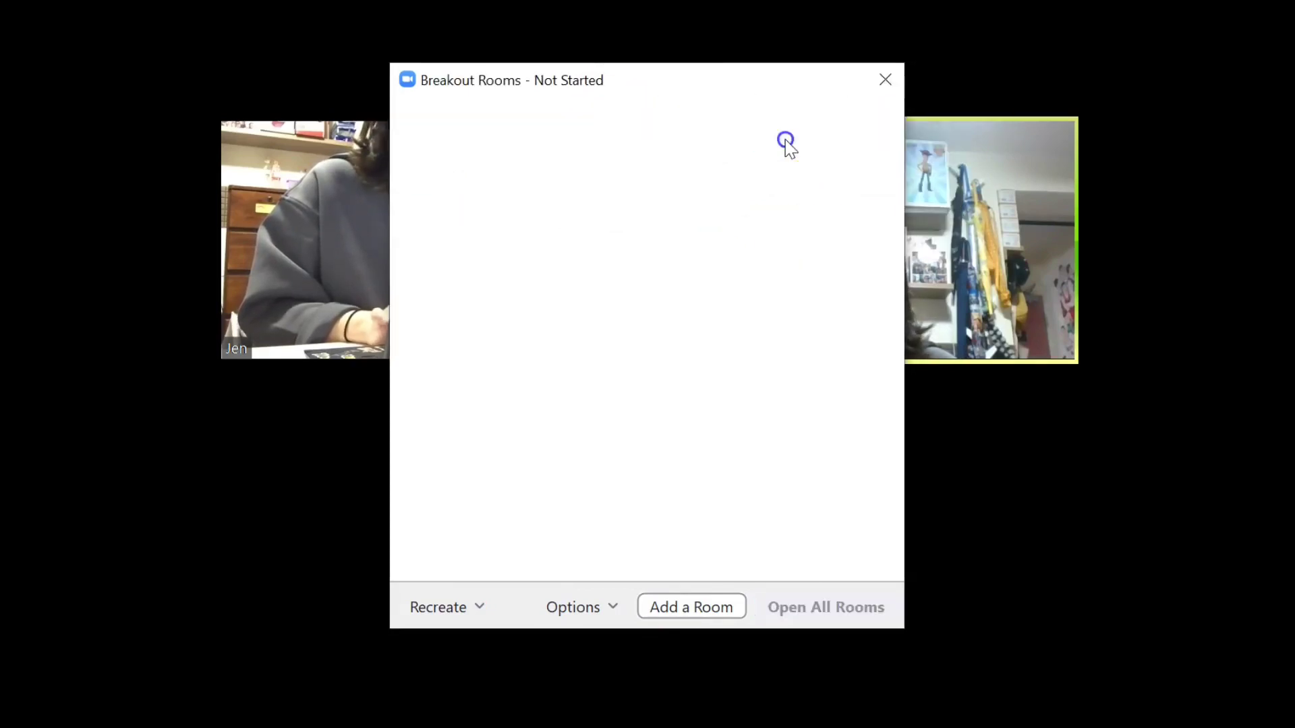
pyautogui.click(897, 72)
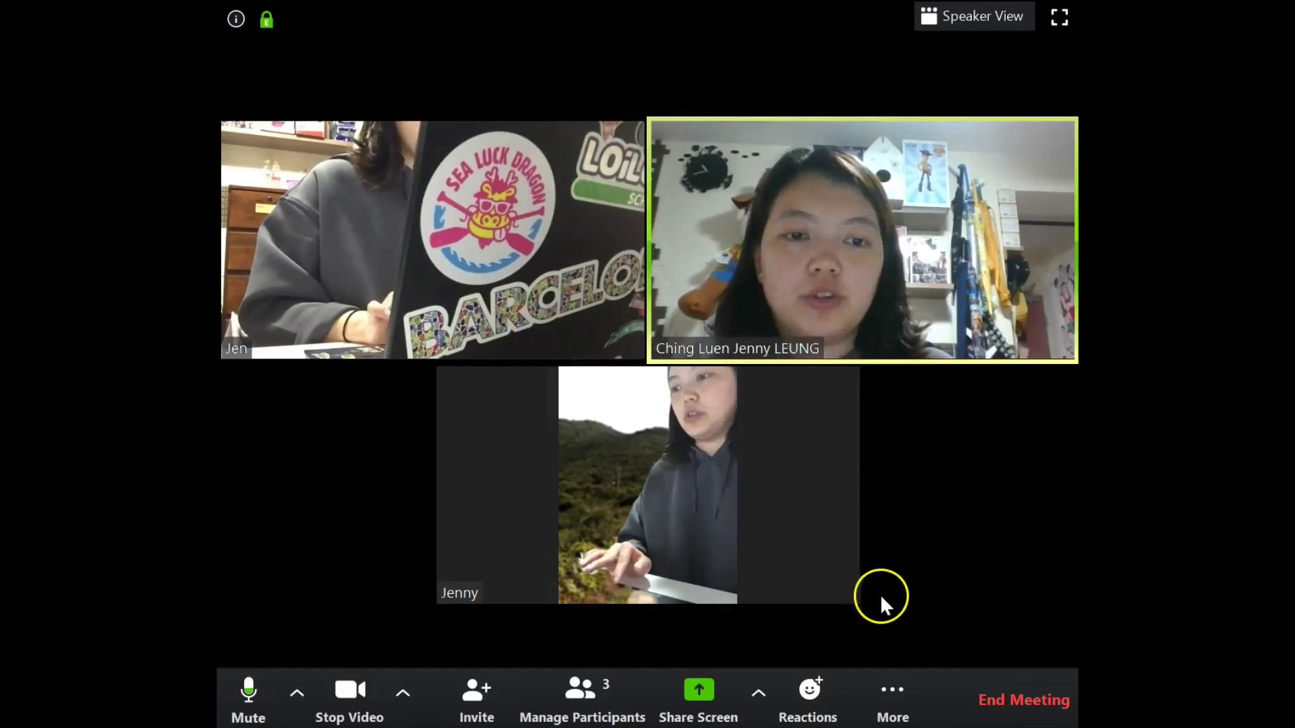
# Step: Create two new breakout rooms with manual participant assignment
pyautogui.click(887, 689)
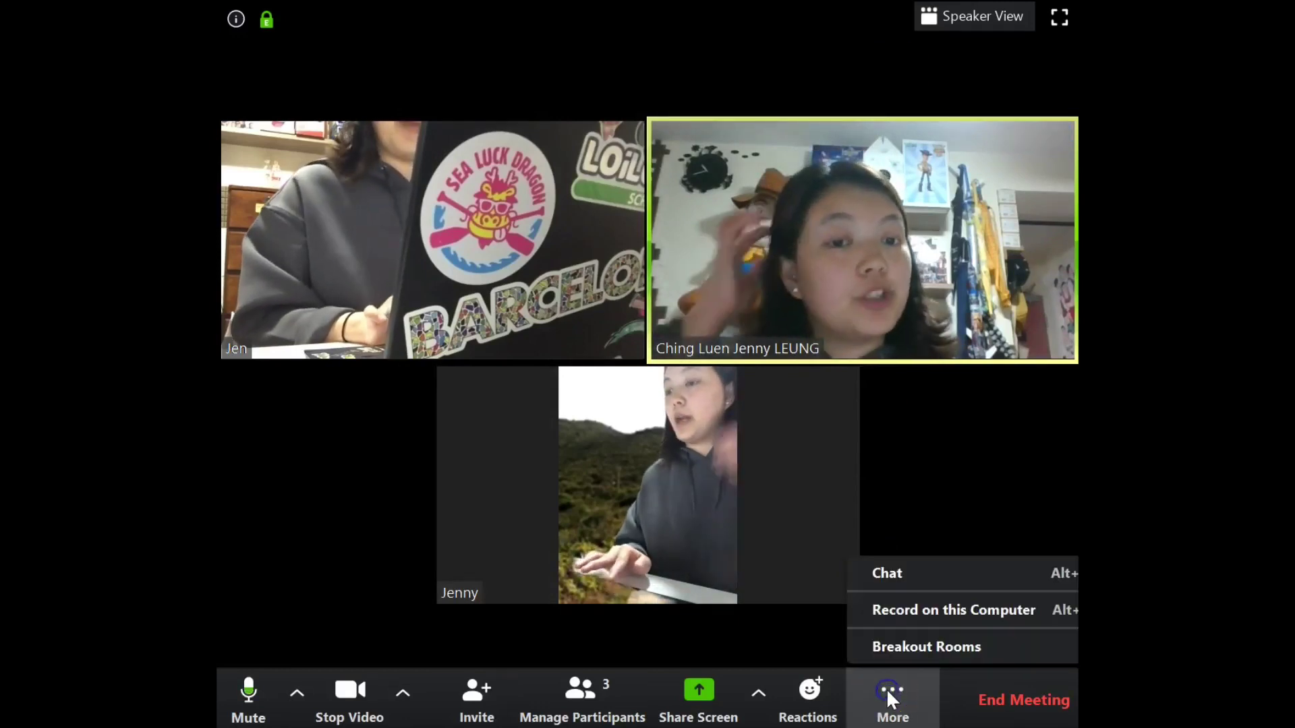
pyautogui.click(898, 649)
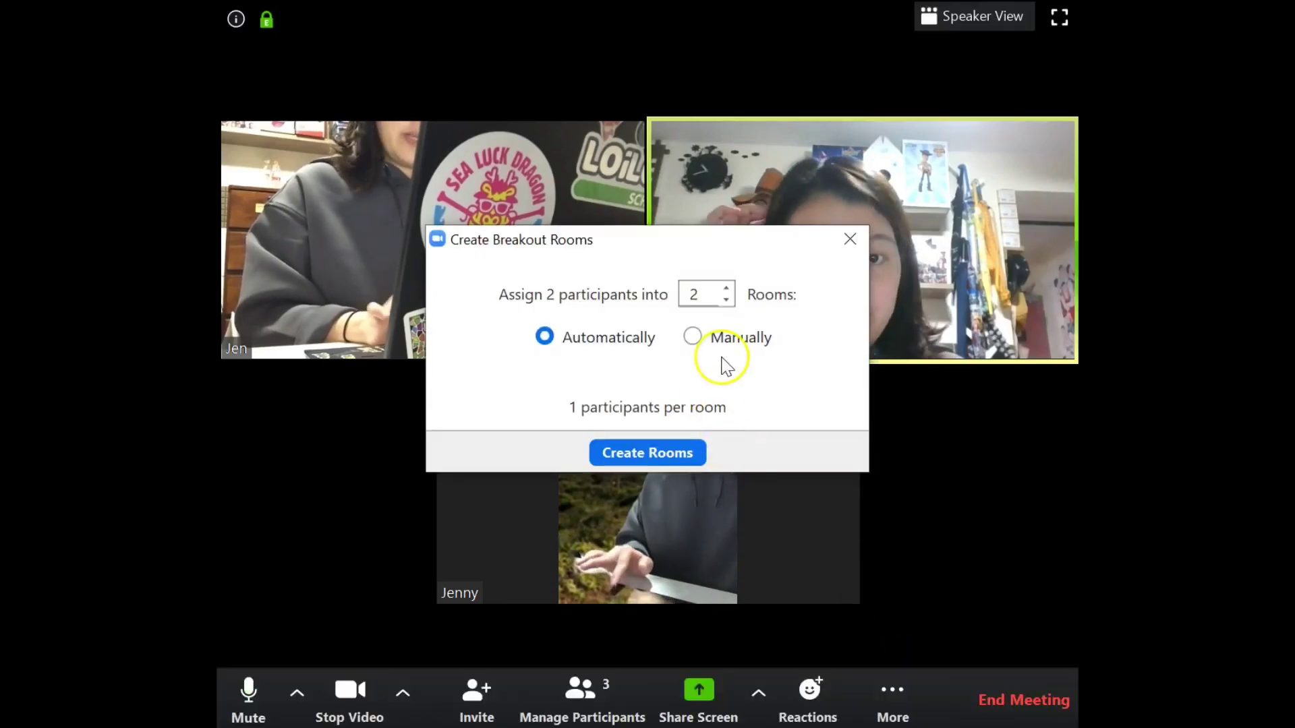
pyautogui.click(658, 456)
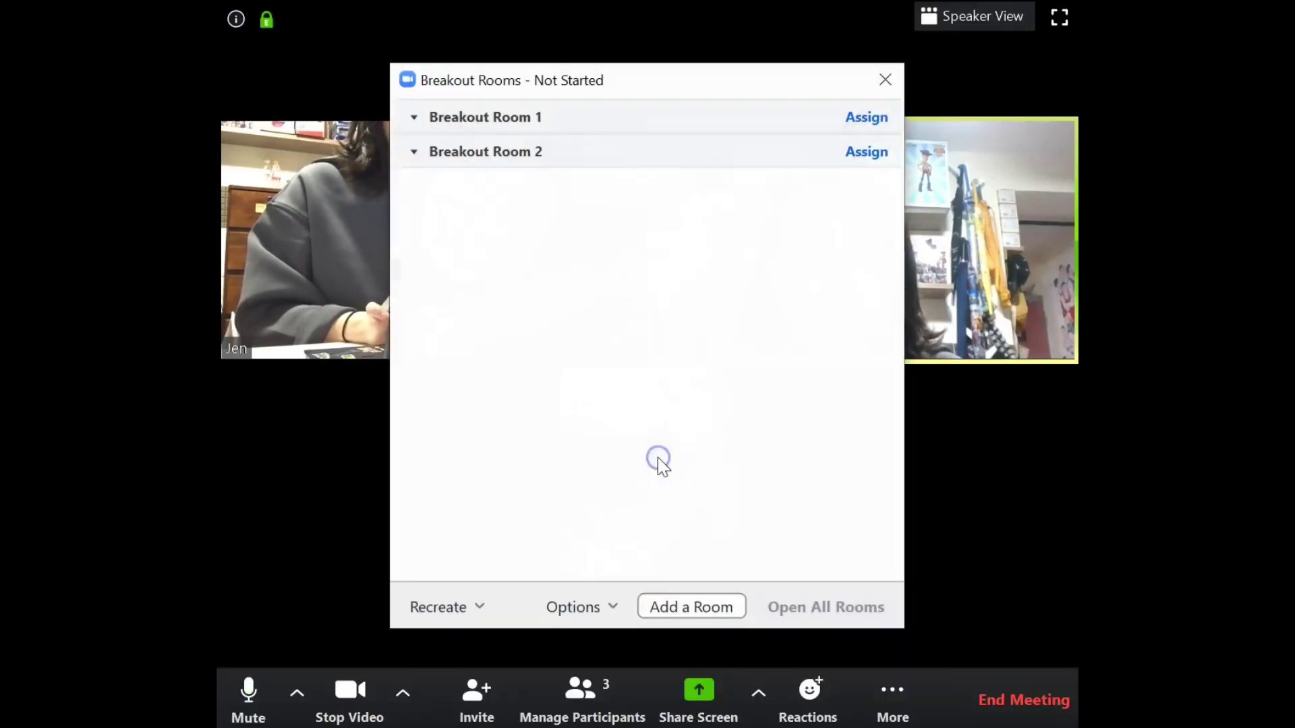
# Step: Assign the first listed participant to Breakout Room 1 and the remaining participant to Breakout Room 2
pyautogui.click(868, 118)
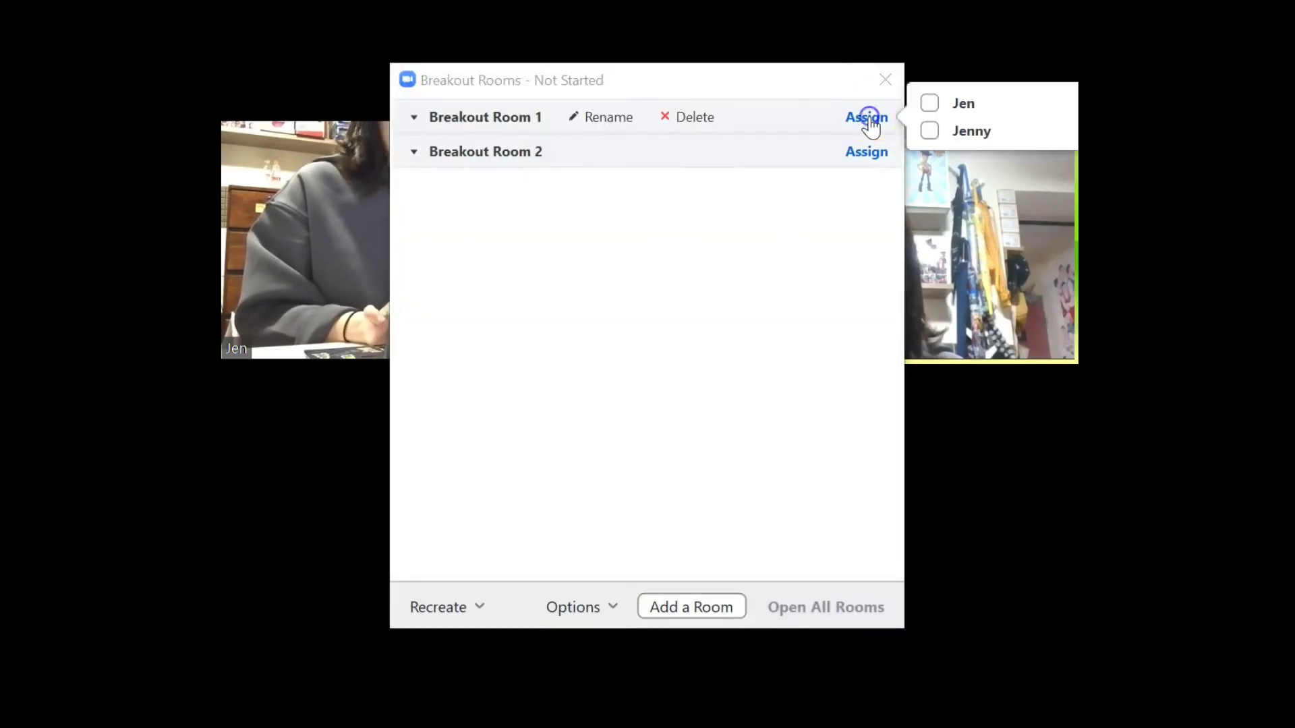
pyautogui.click(971, 104)
pyautogui.click(878, 180)
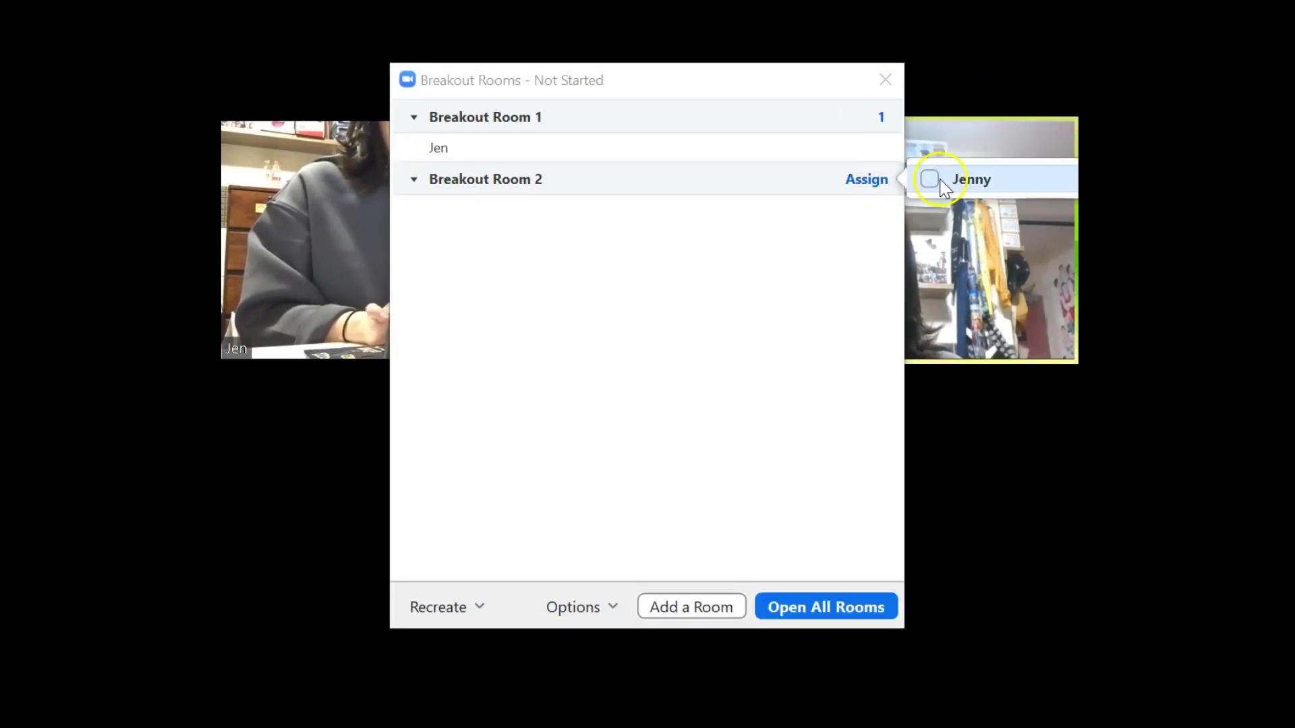
pyautogui.click(727, 328)
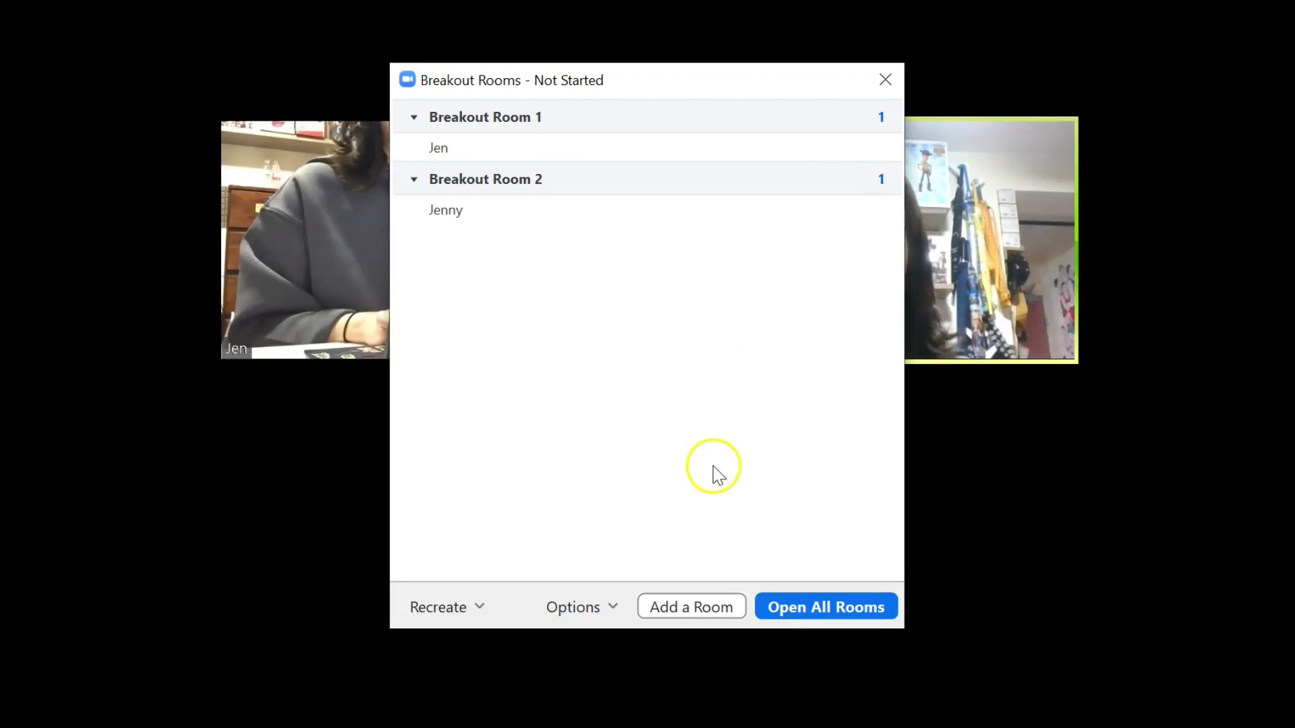
# Step: Open all breakout rooms and close the breakout rooms window
pyautogui.click(802, 615)
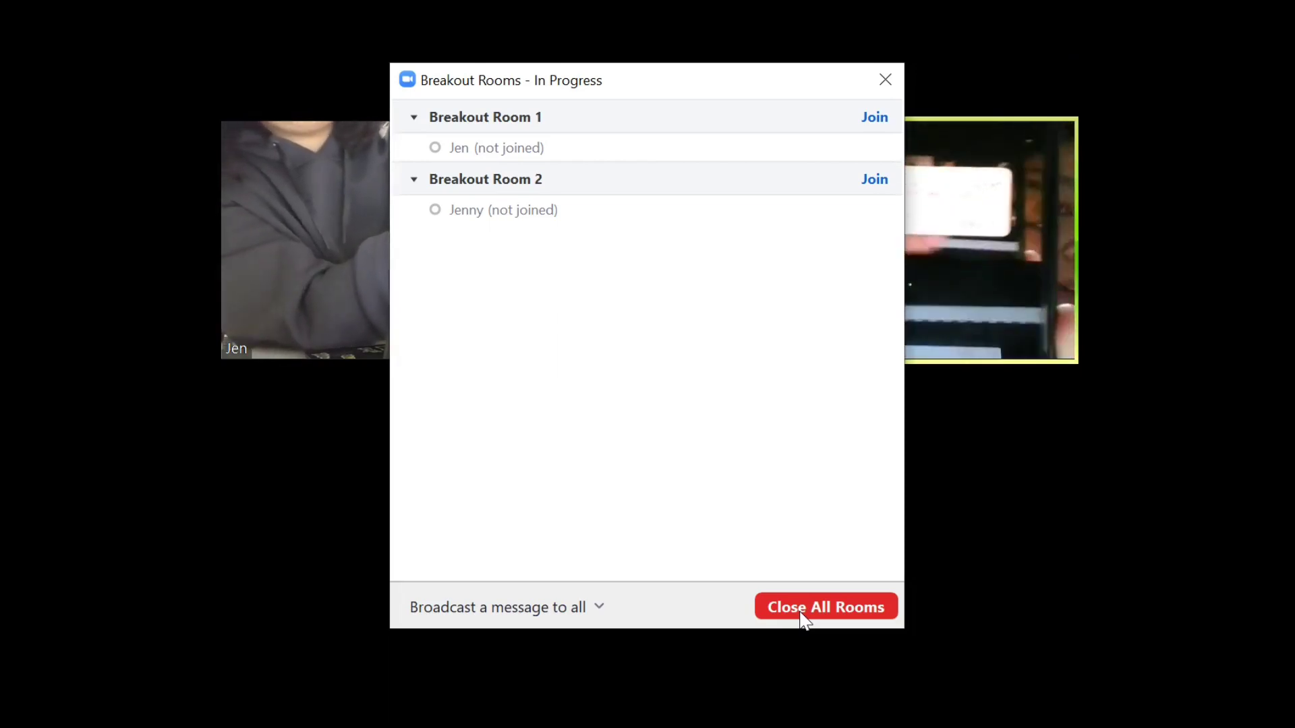
pyautogui.click(986, 221)
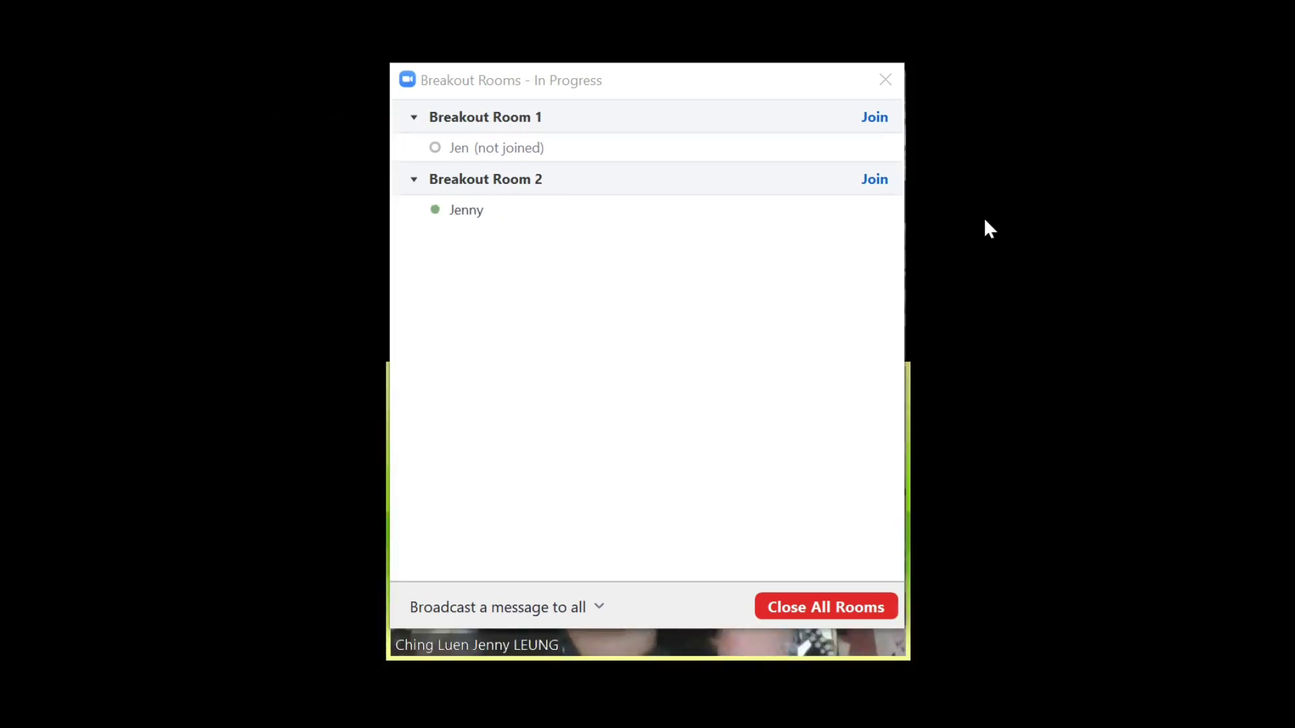
pyautogui.moveTo(408, 490)
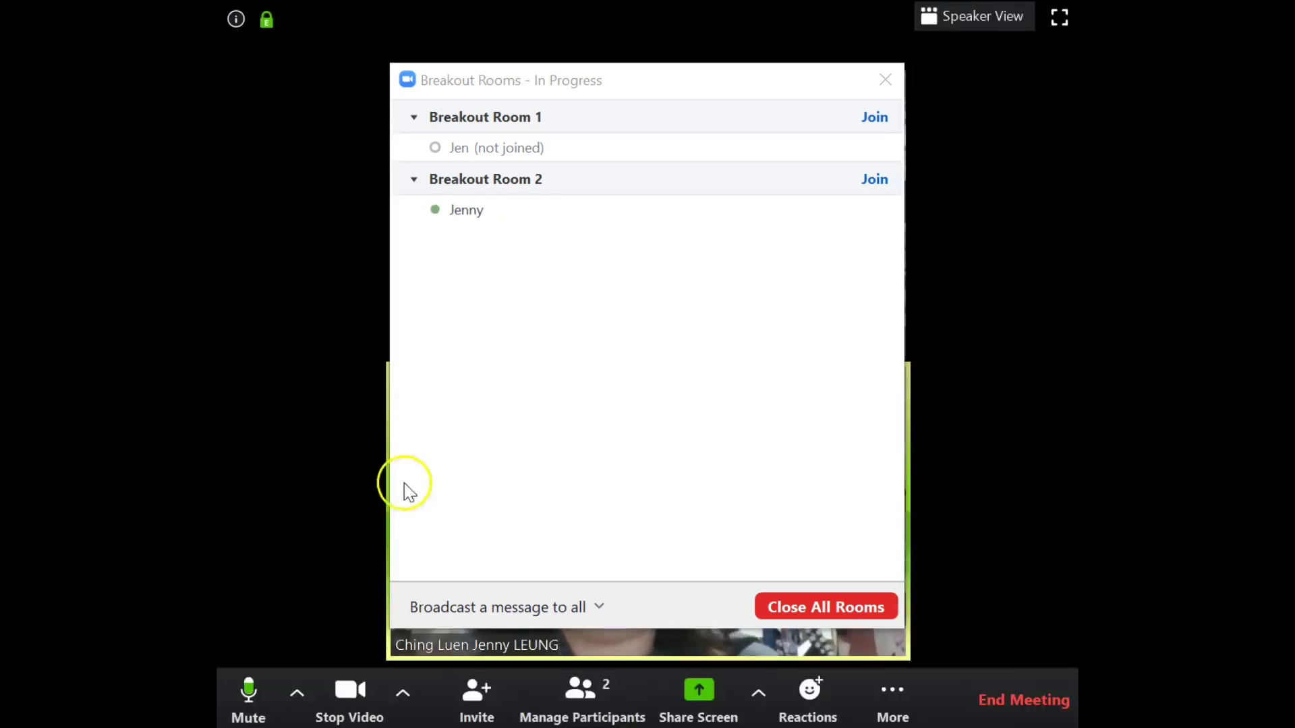
pyautogui.click(884, 85)
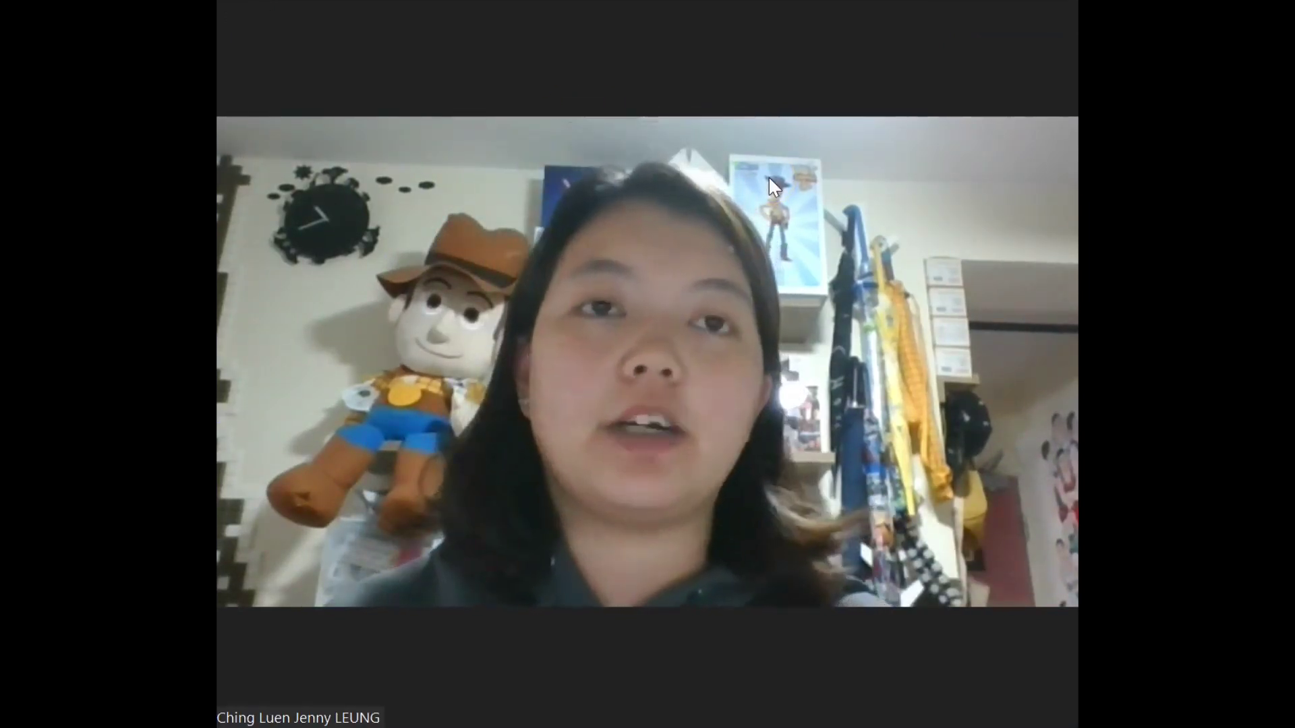
# Step: Join Breakout Room 2 in response to the participant's help request
pyautogui.click(623, 292)
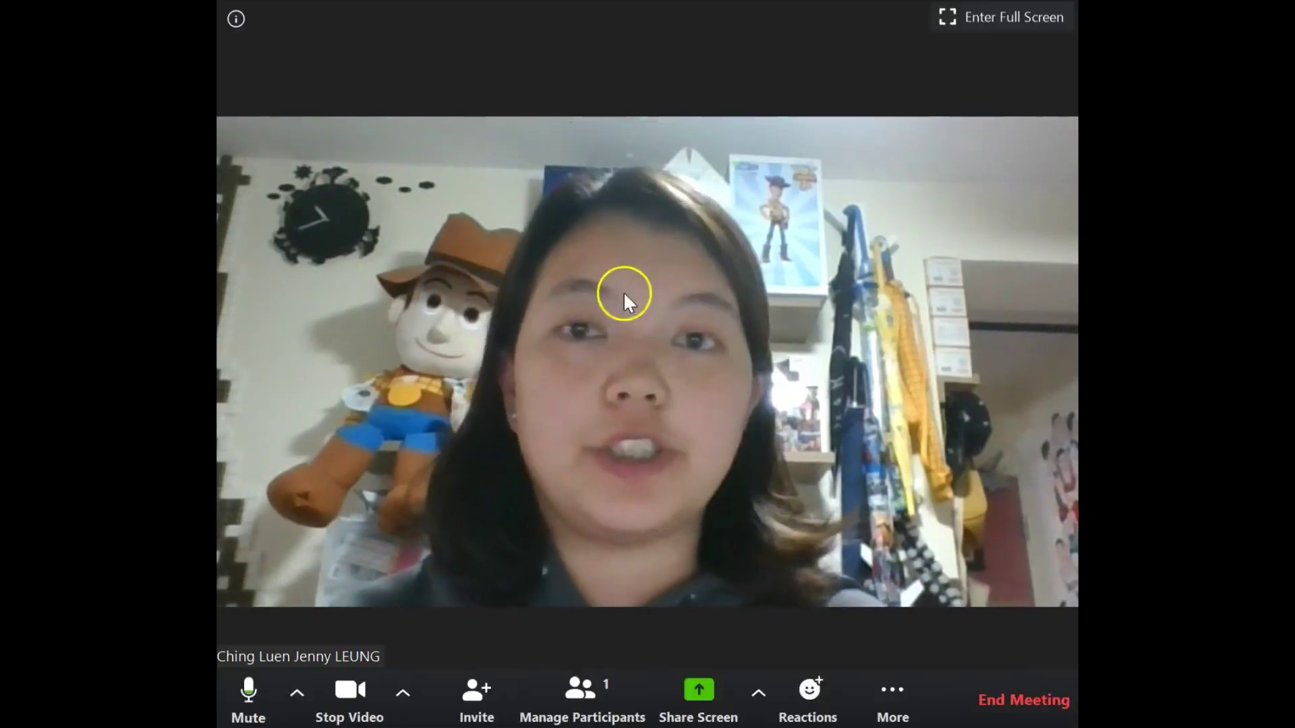
pyautogui.click(665, 439)
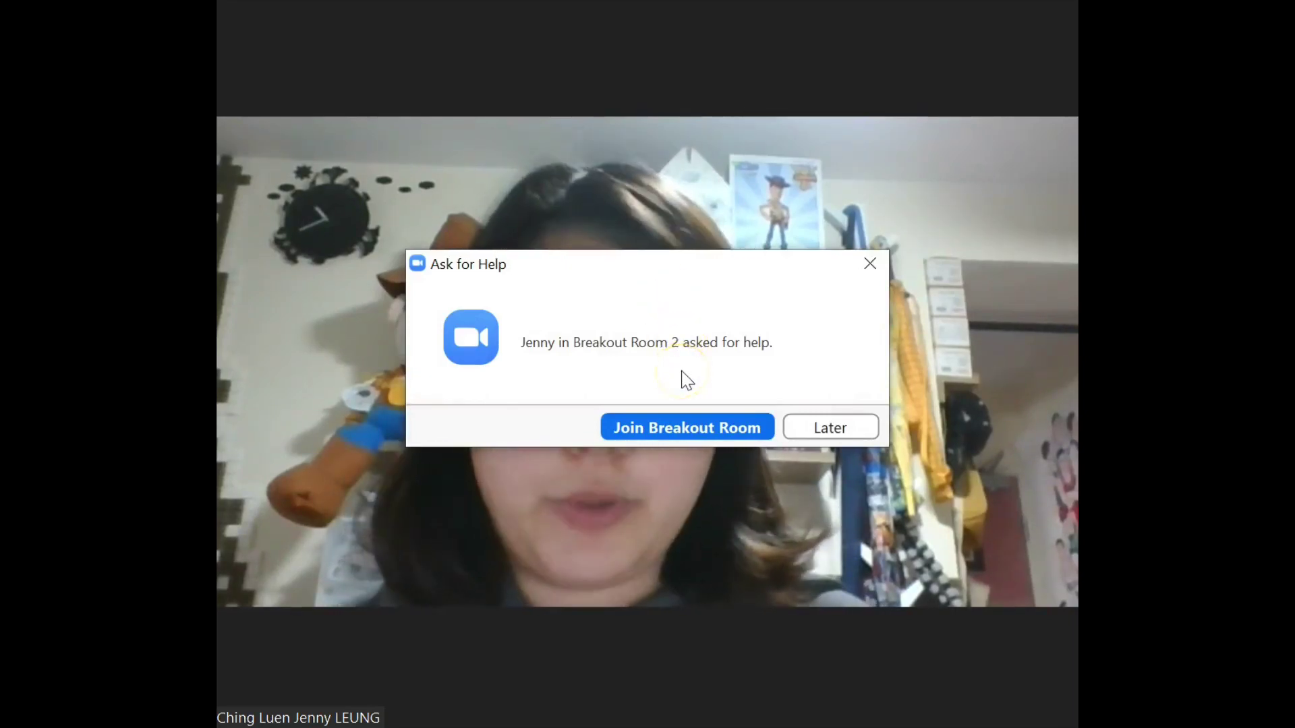
pyautogui.click(674, 429)
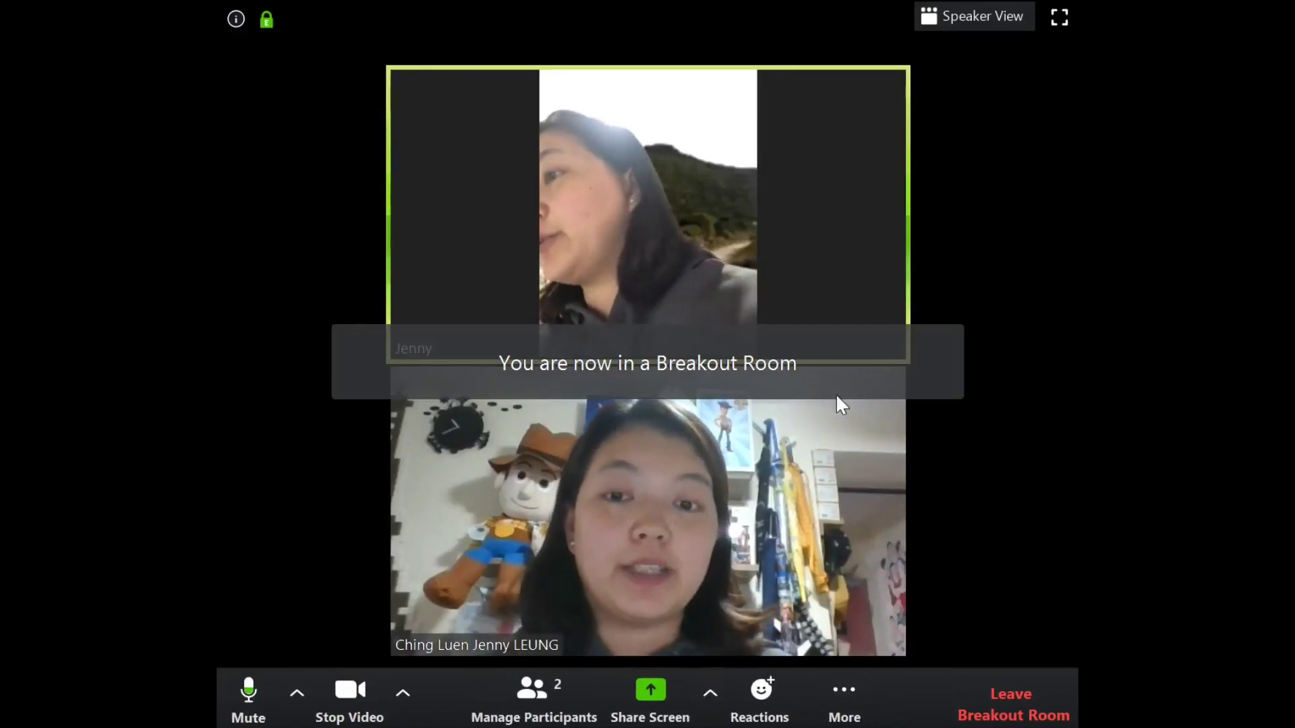
# Step: Send the message "5 mins left" to everyone in the breakout room's group chat
pyautogui.moveTo(817, 450)
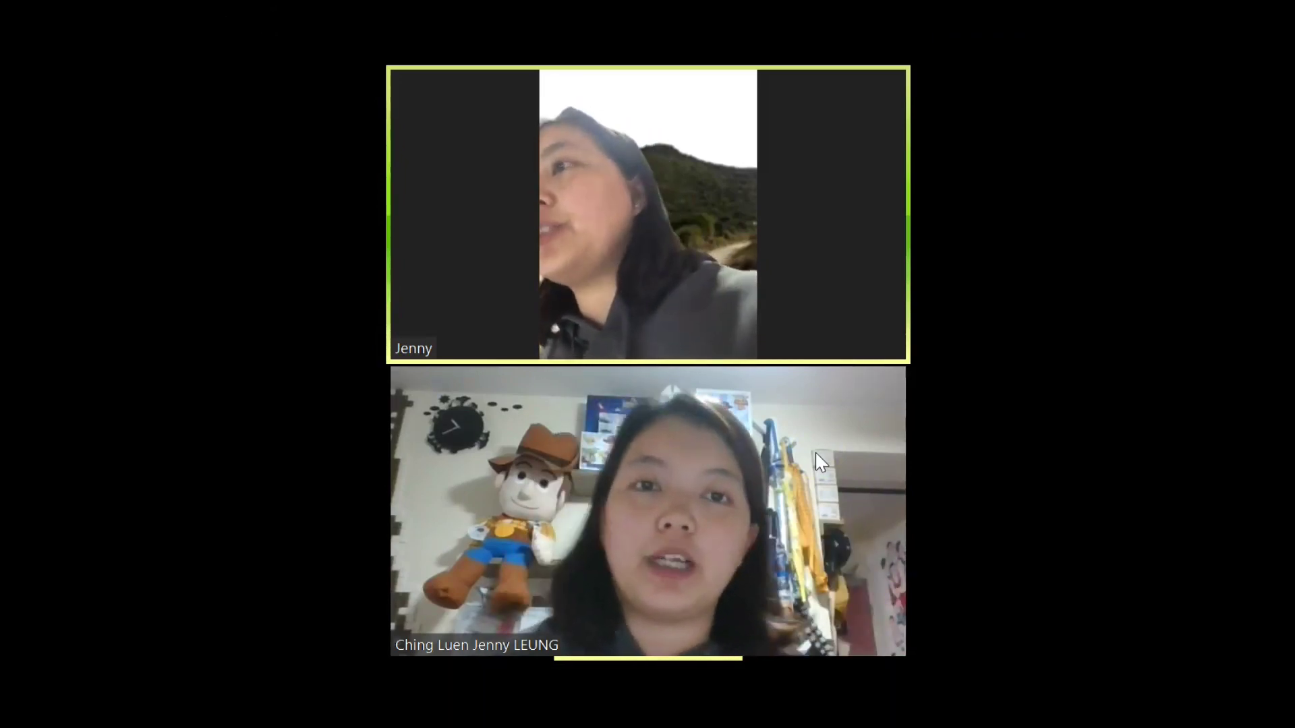
pyautogui.click(848, 695)
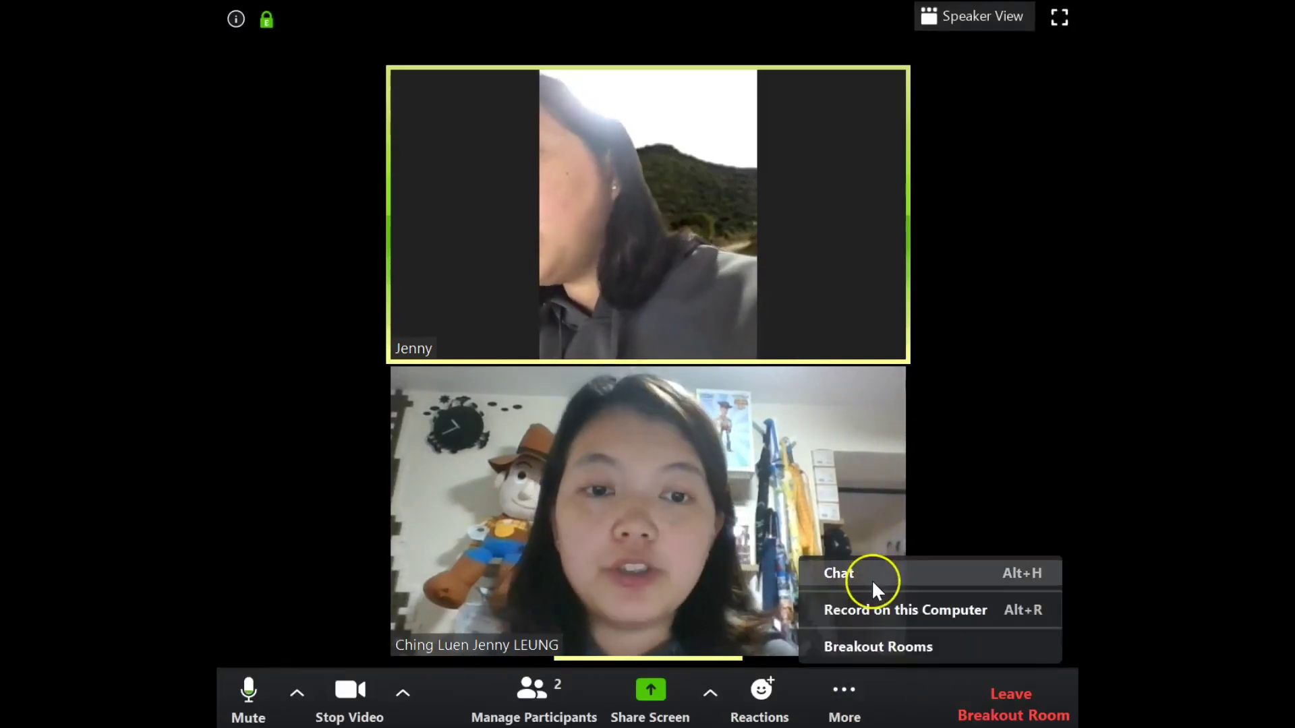
pyautogui.click(839, 574)
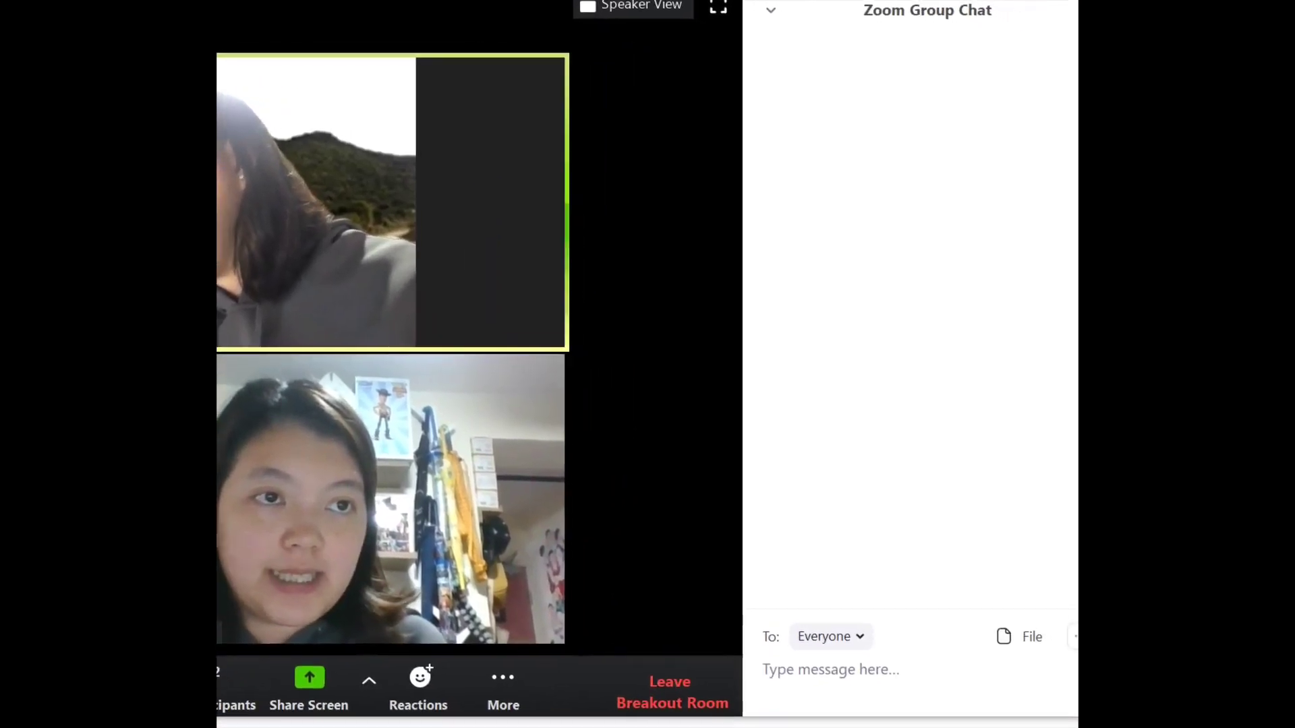
pyautogui.click(785, 659)
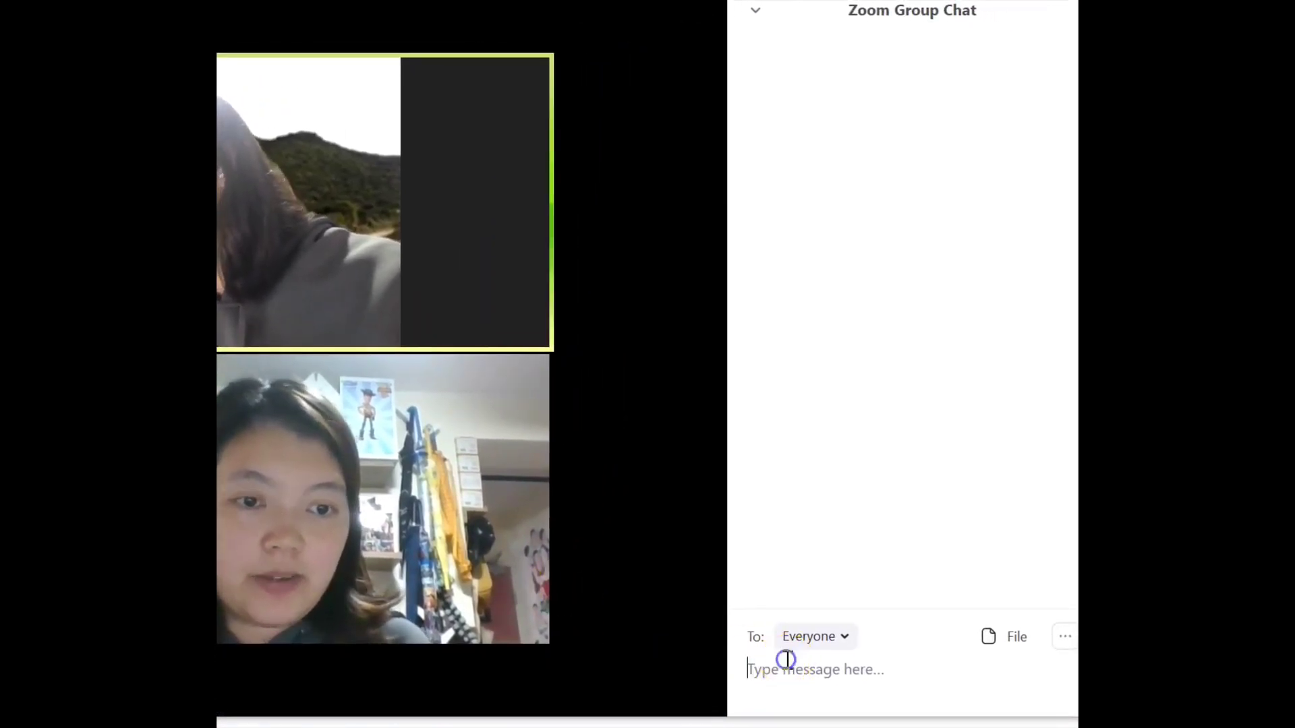
pyautogui.write('5 mibs')
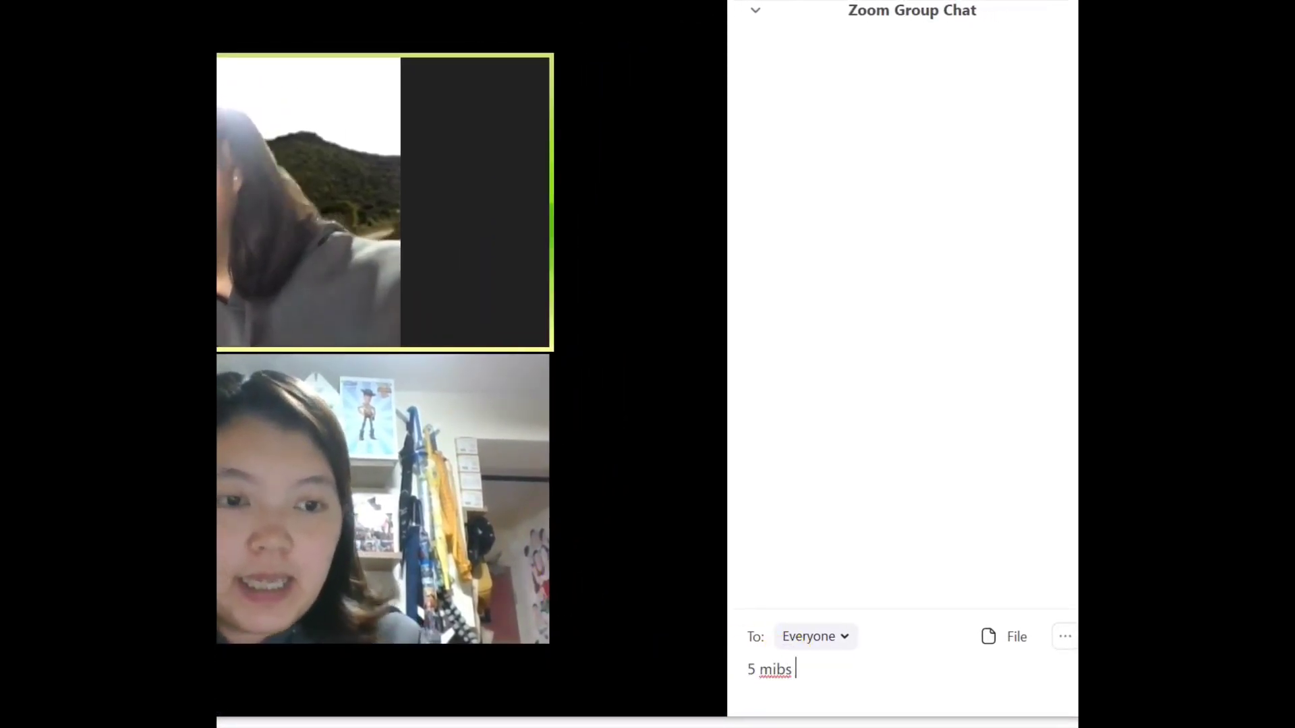
pyautogui.press('BackSpace')
pyautogui.write('ns left')
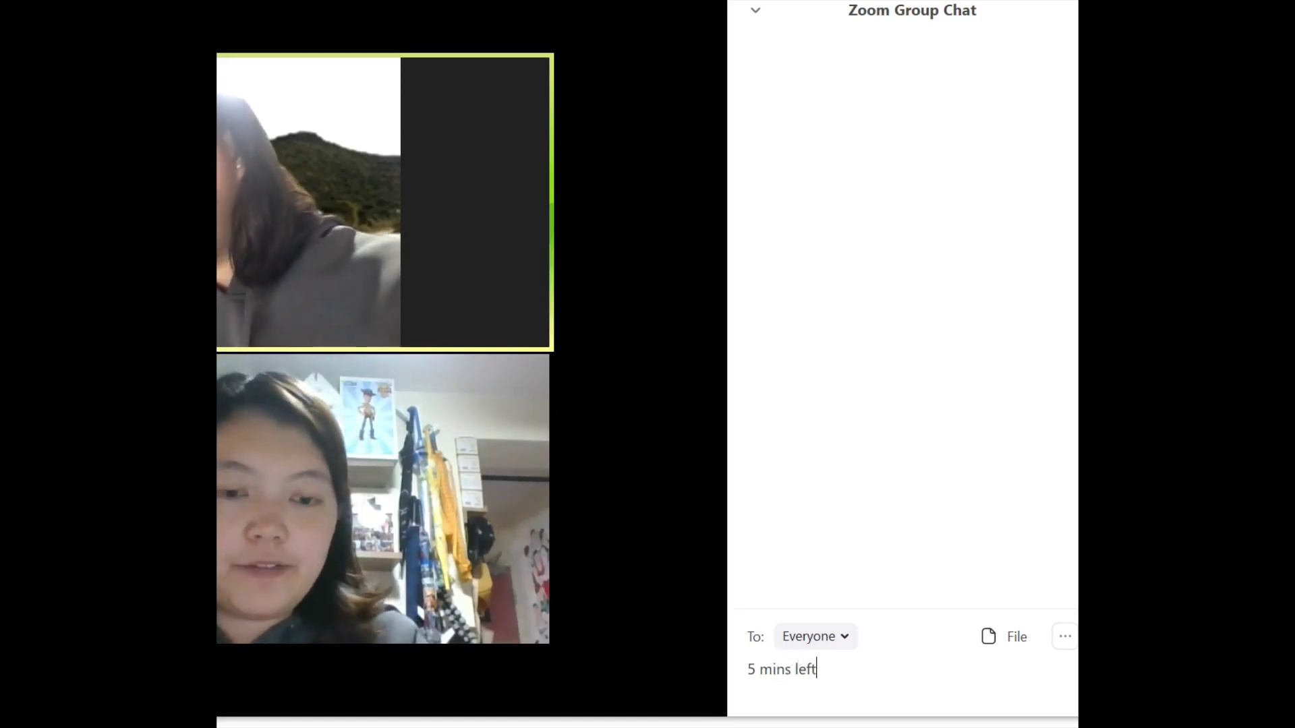
pyautogui.press('Return')
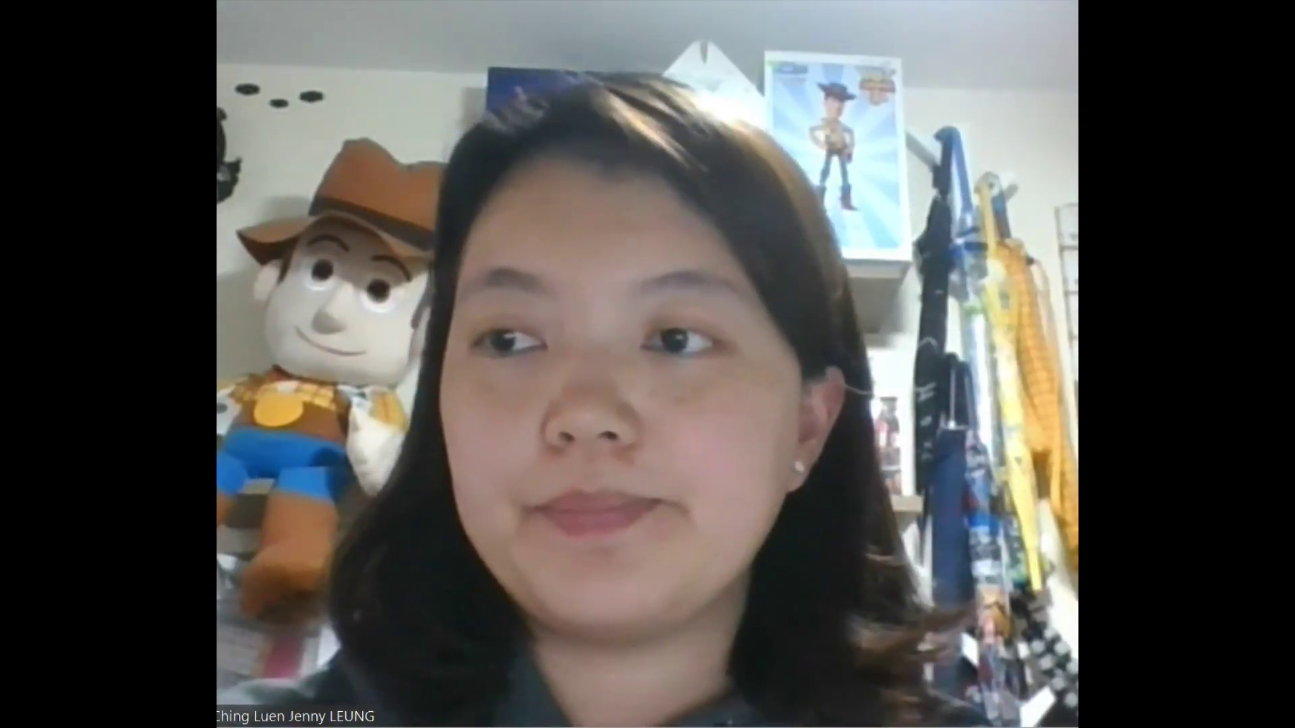
# Step: Leave the breakout room and return to the main session
pyautogui.moveTo(587, 260)
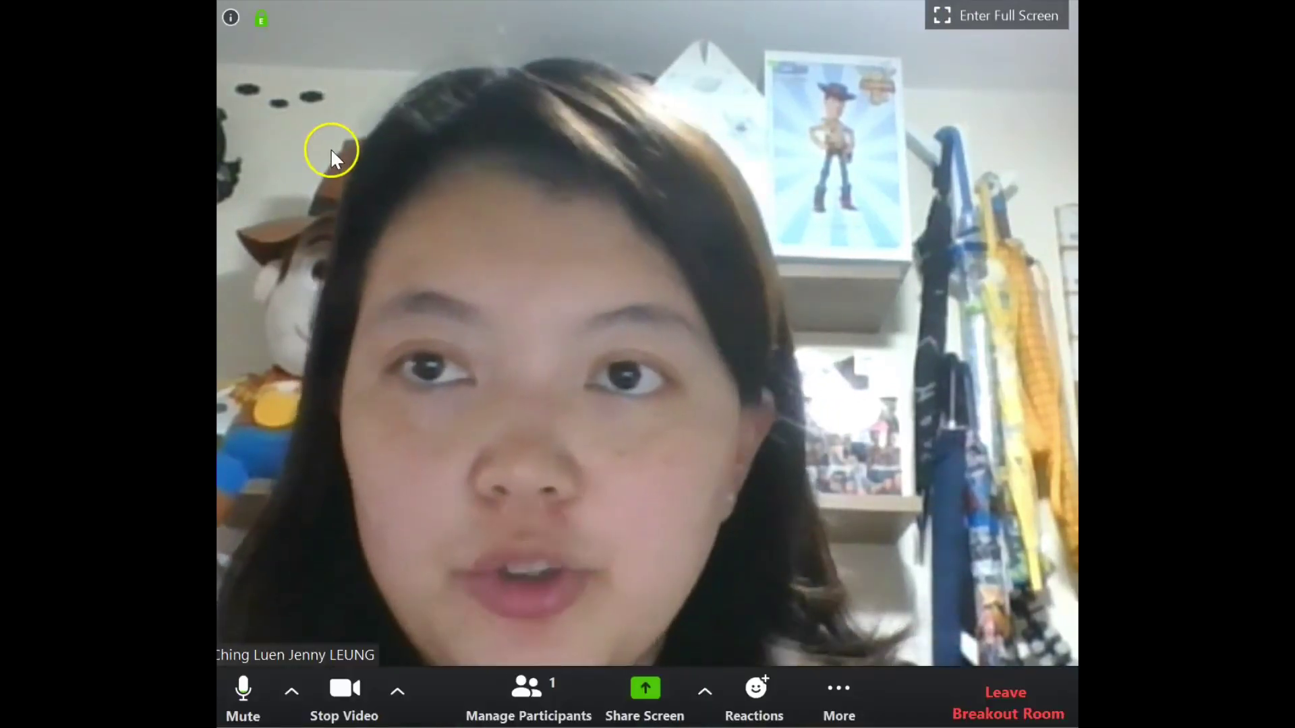
pyautogui.click(980, 689)
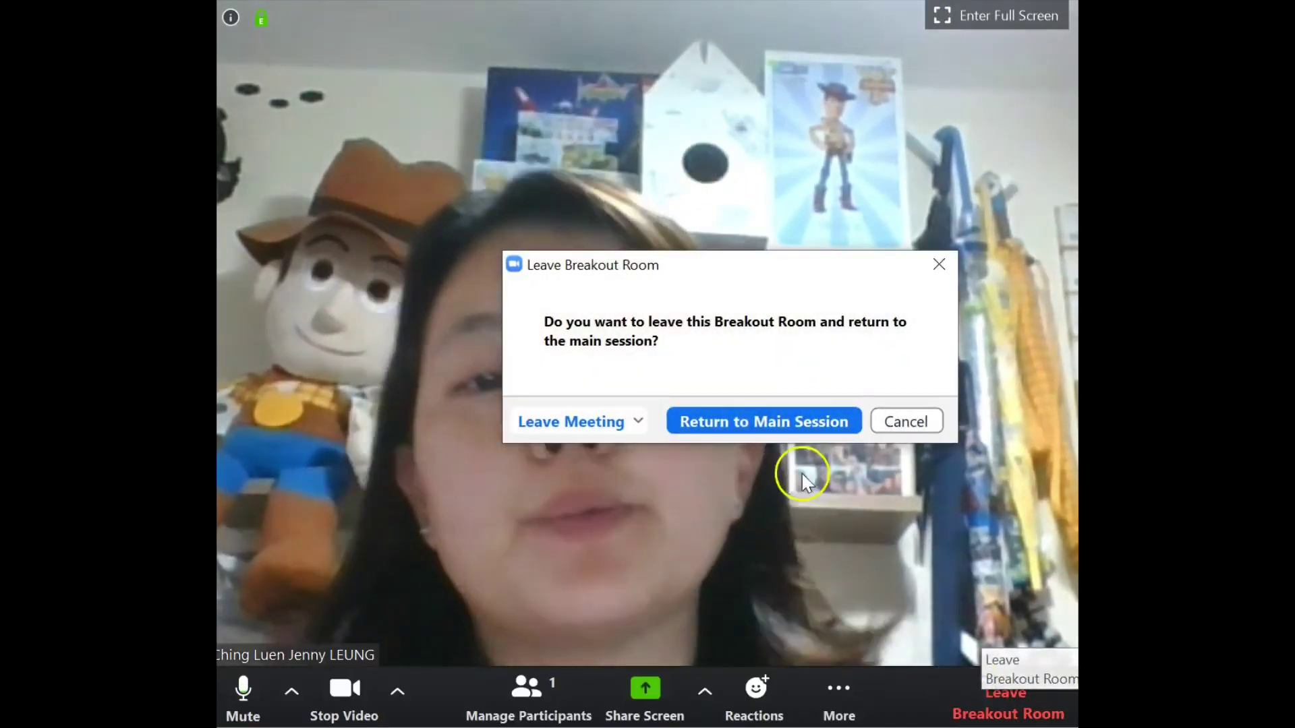
pyautogui.click(759, 423)
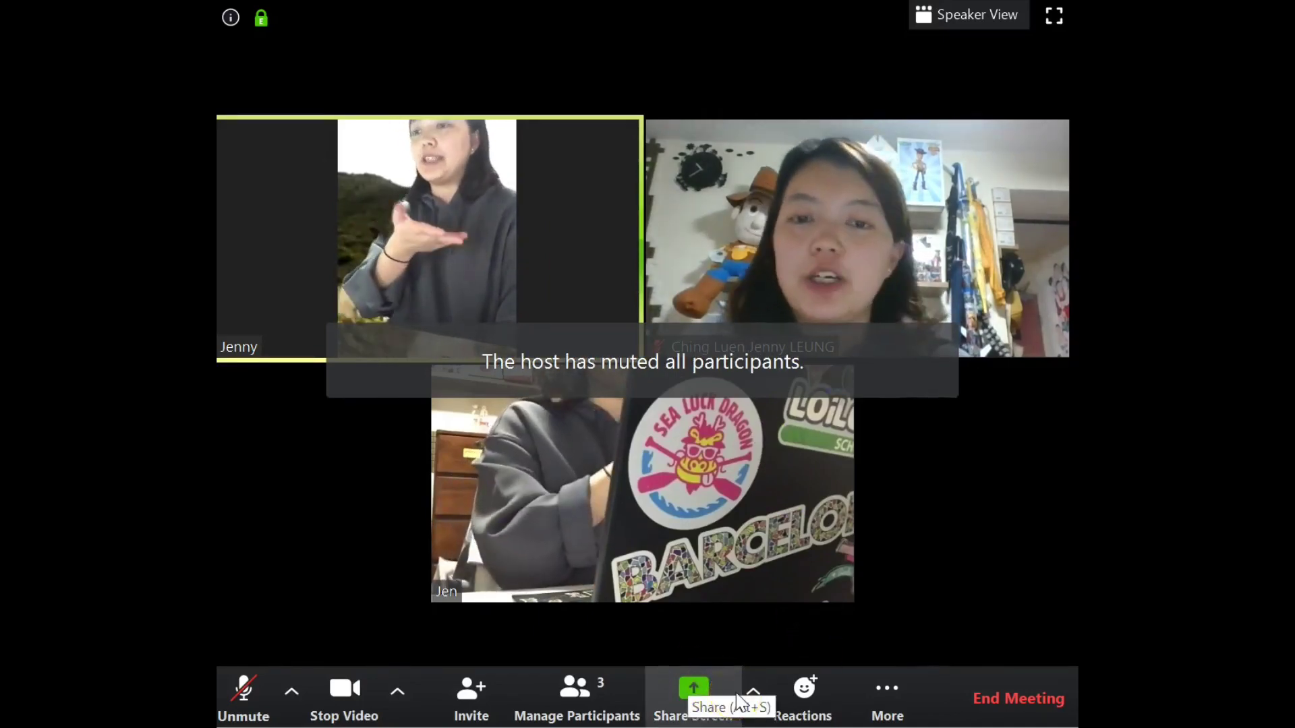
# Step: Share an iPhone/iPad screen in the meeting, installing the required plugin and dismissing the iPad's screen mirroring controls
pyautogui.click(694, 695)
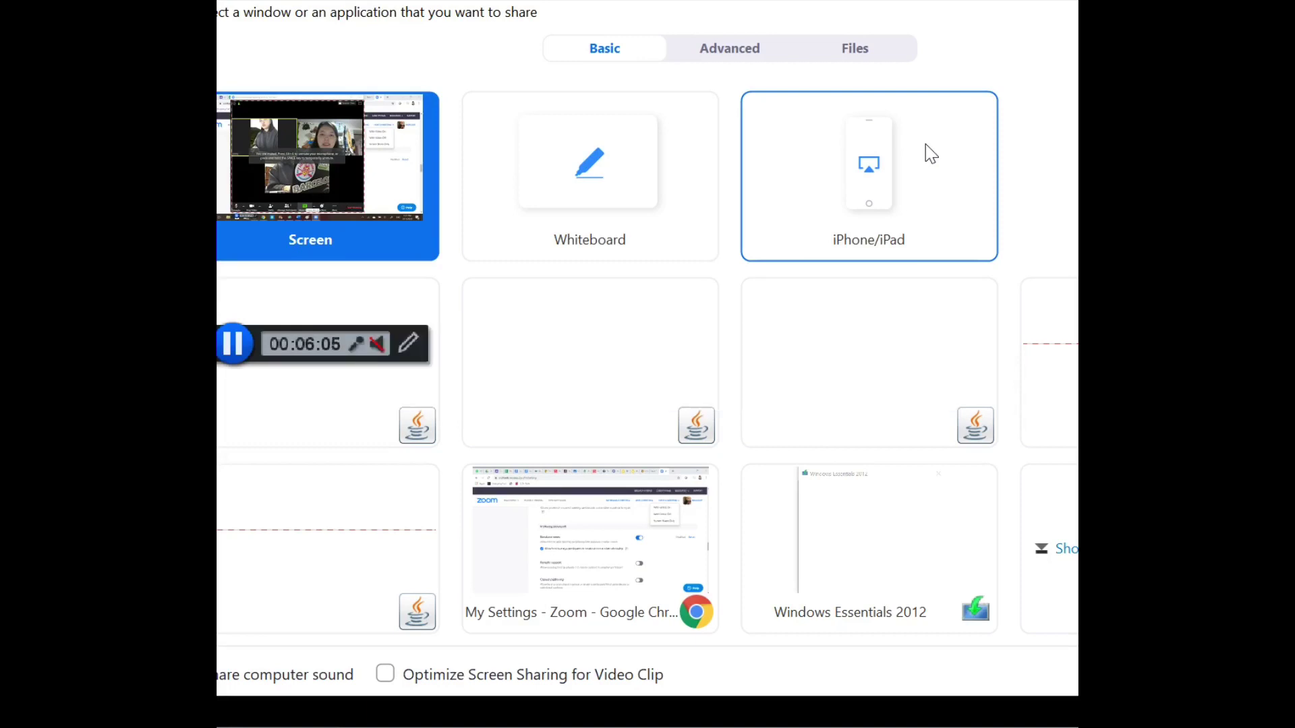
pyautogui.click(925, 145)
pyautogui.doubleClick(881, 177)
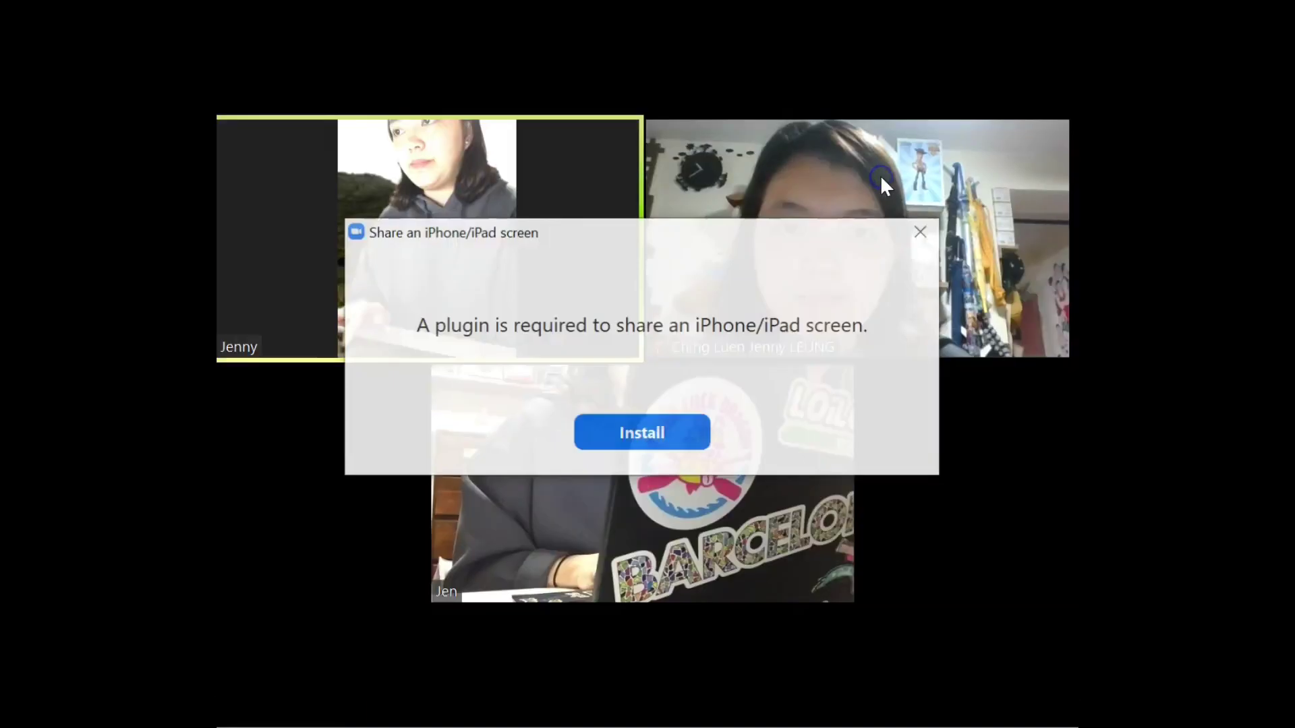
pyautogui.click(623, 432)
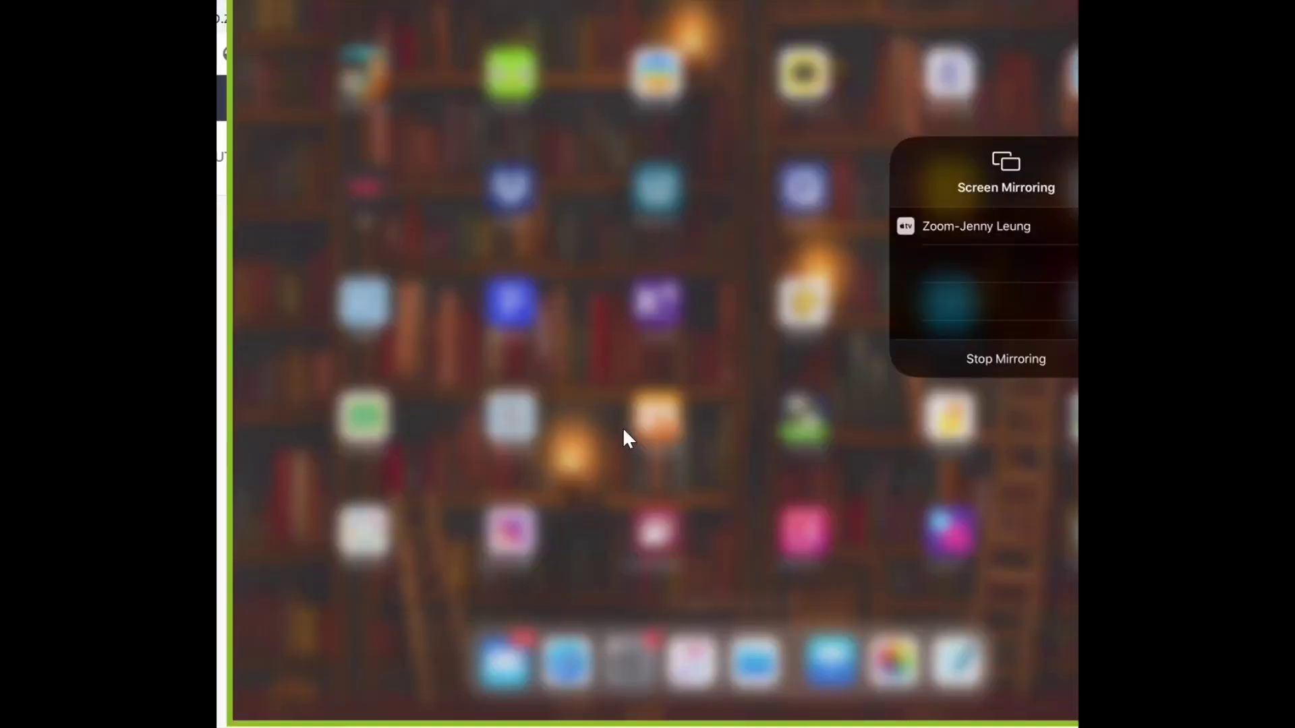
pyautogui.click(641, 314)
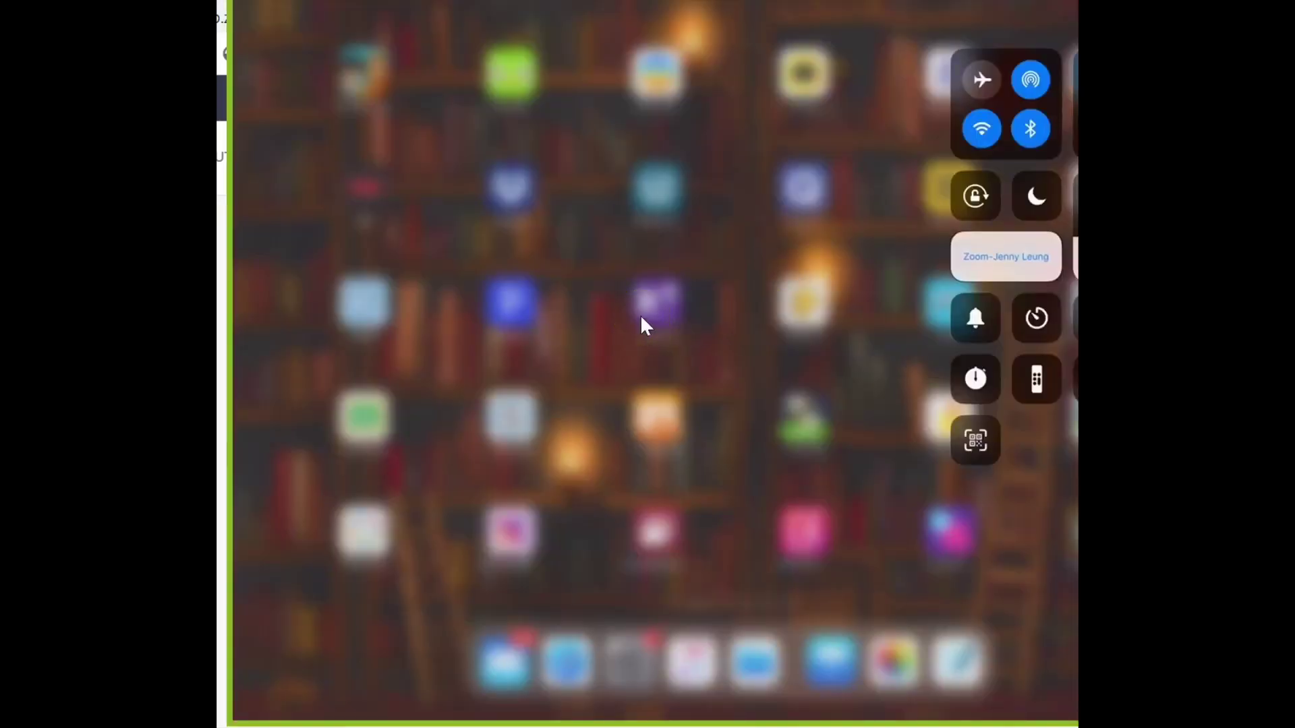
pyautogui.click(232, 351)
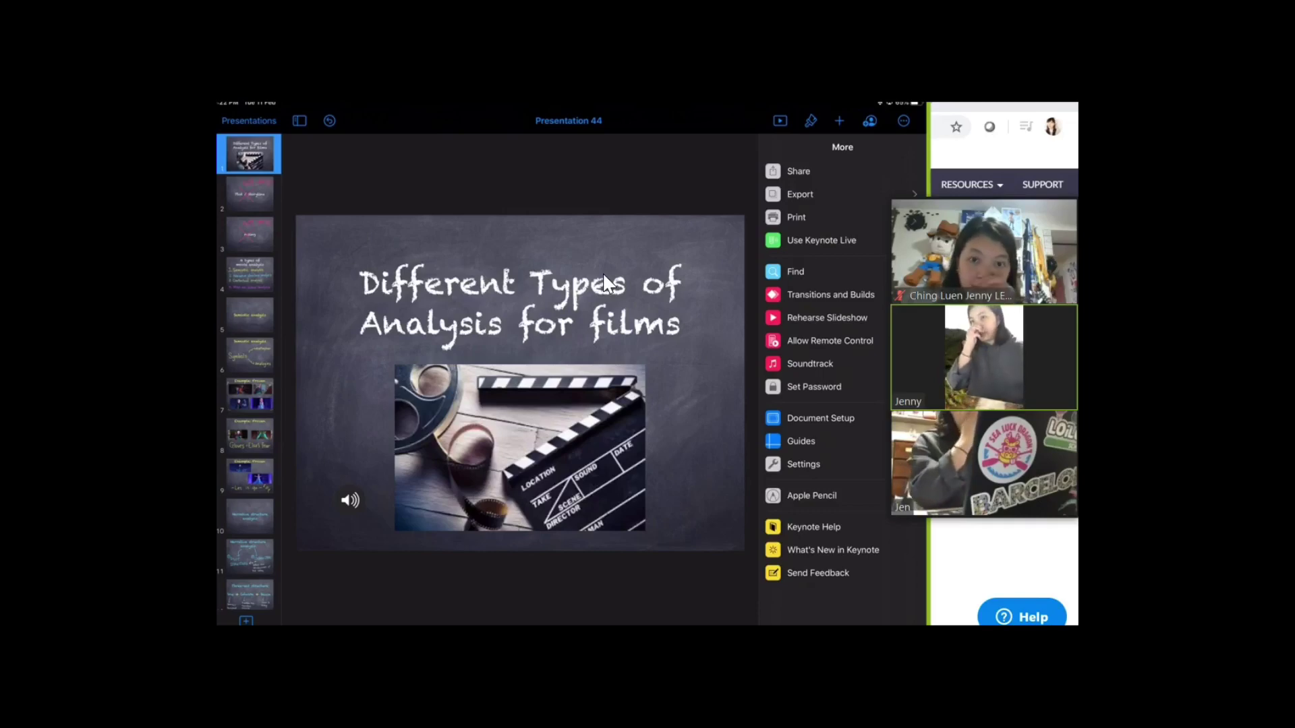
# Step: Page through the opening slides of the "Different Types of Analysis for films" presentation on the shared iPad
pyautogui.press('Down')
pyautogui.press('Down')
pyautogui.press('Down')
pyautogui.press('Down')
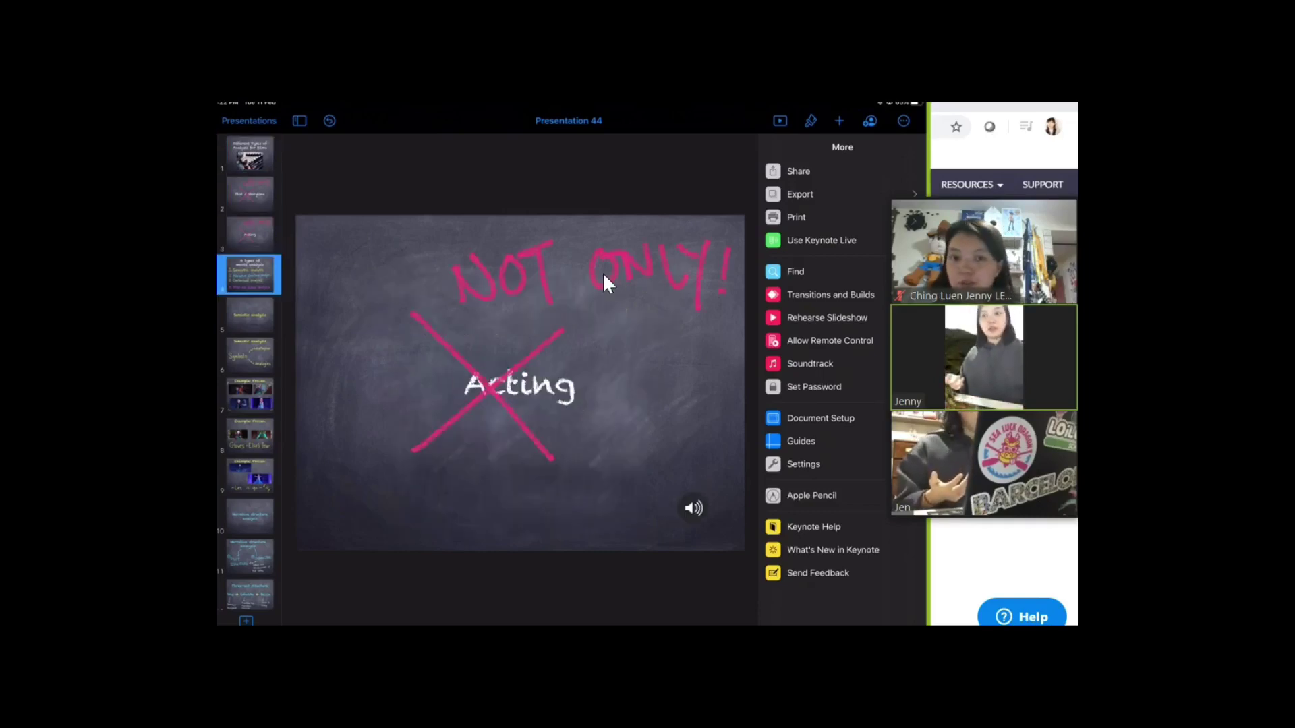
pyautogui.press('Down')
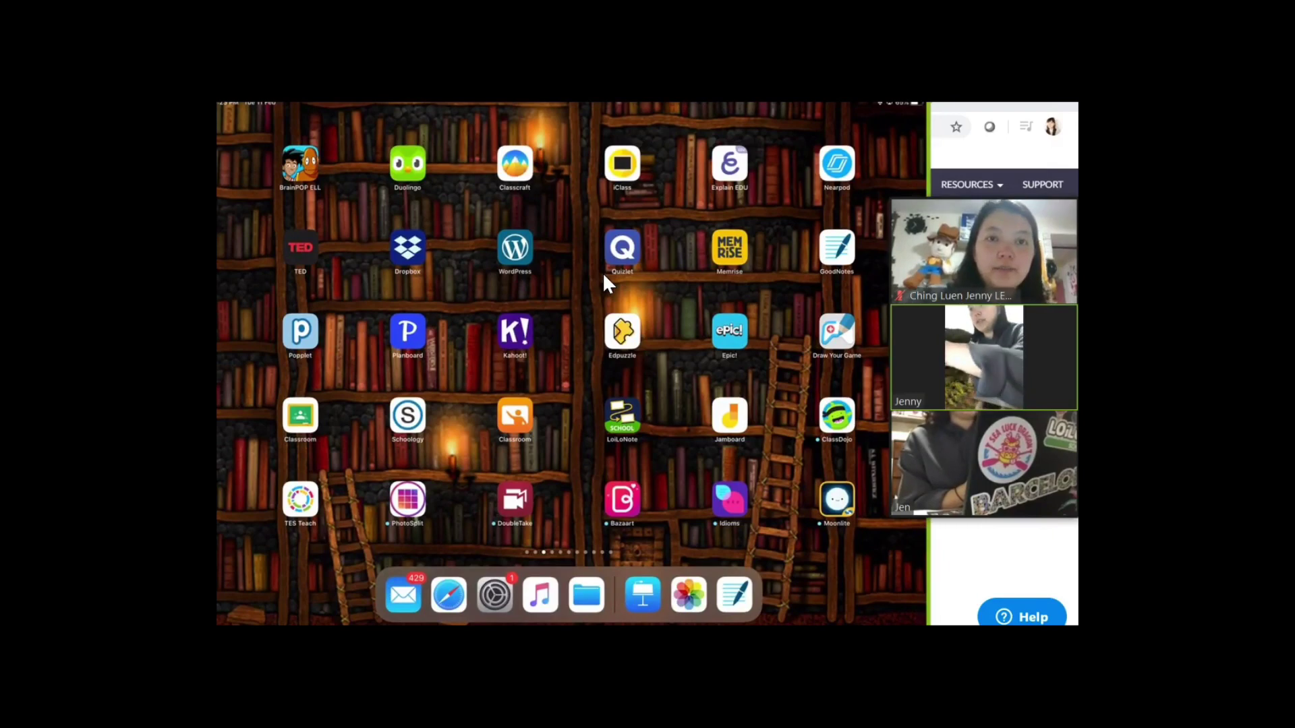
pyautogui.click(661, 104)
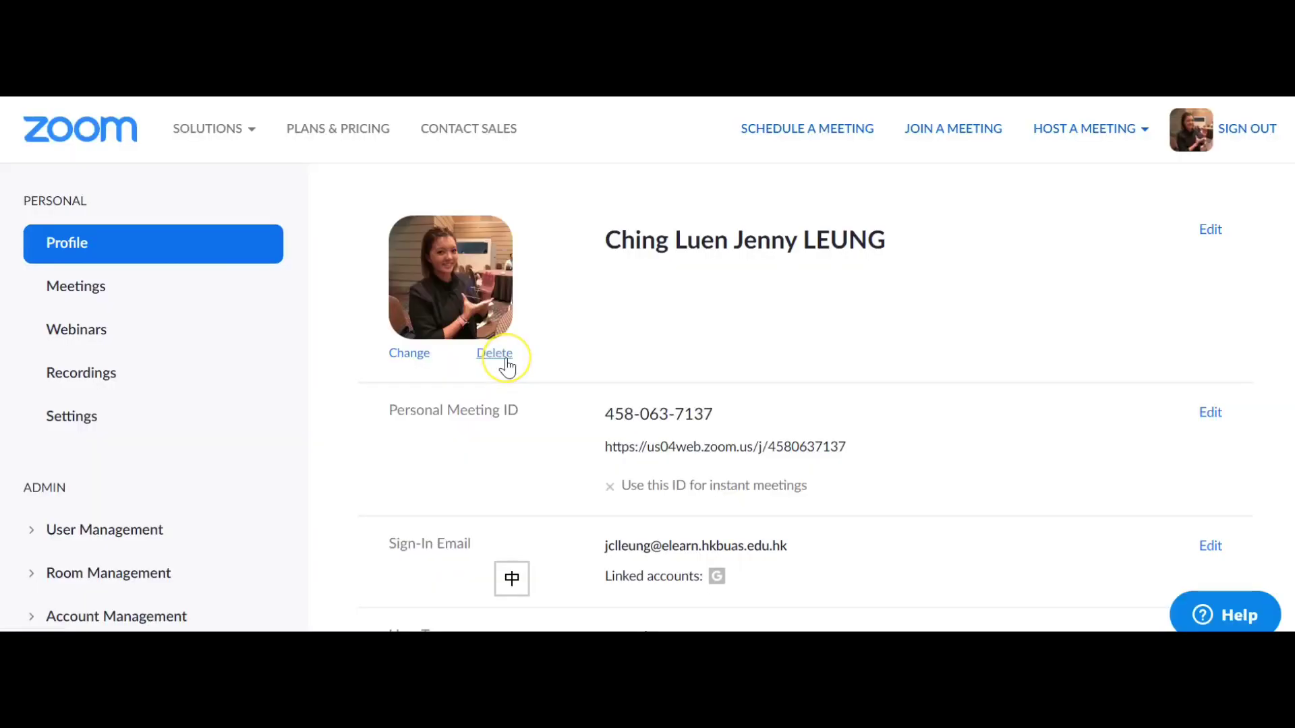
# Step: Open the Zoom account's meeting settings and review the Schedule Meeting video and audio options
pyautogui.click(158, 427)
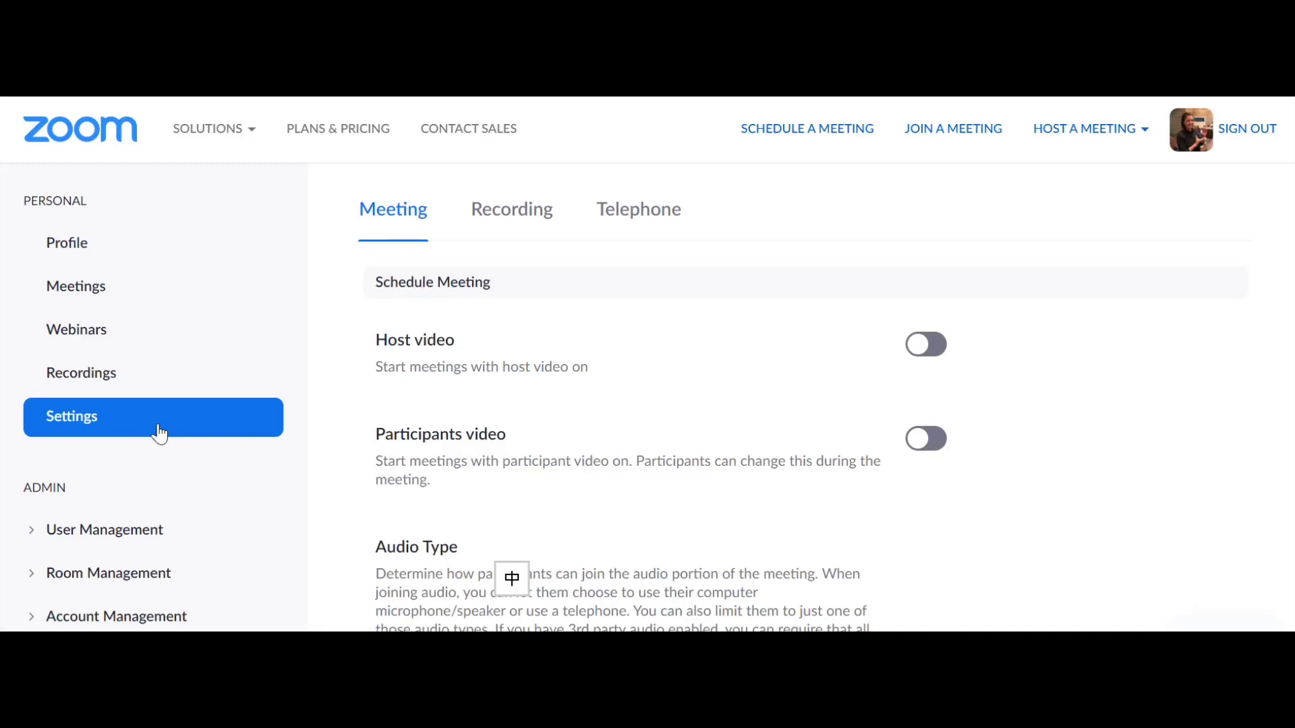
pyautogui.click(623, 405)
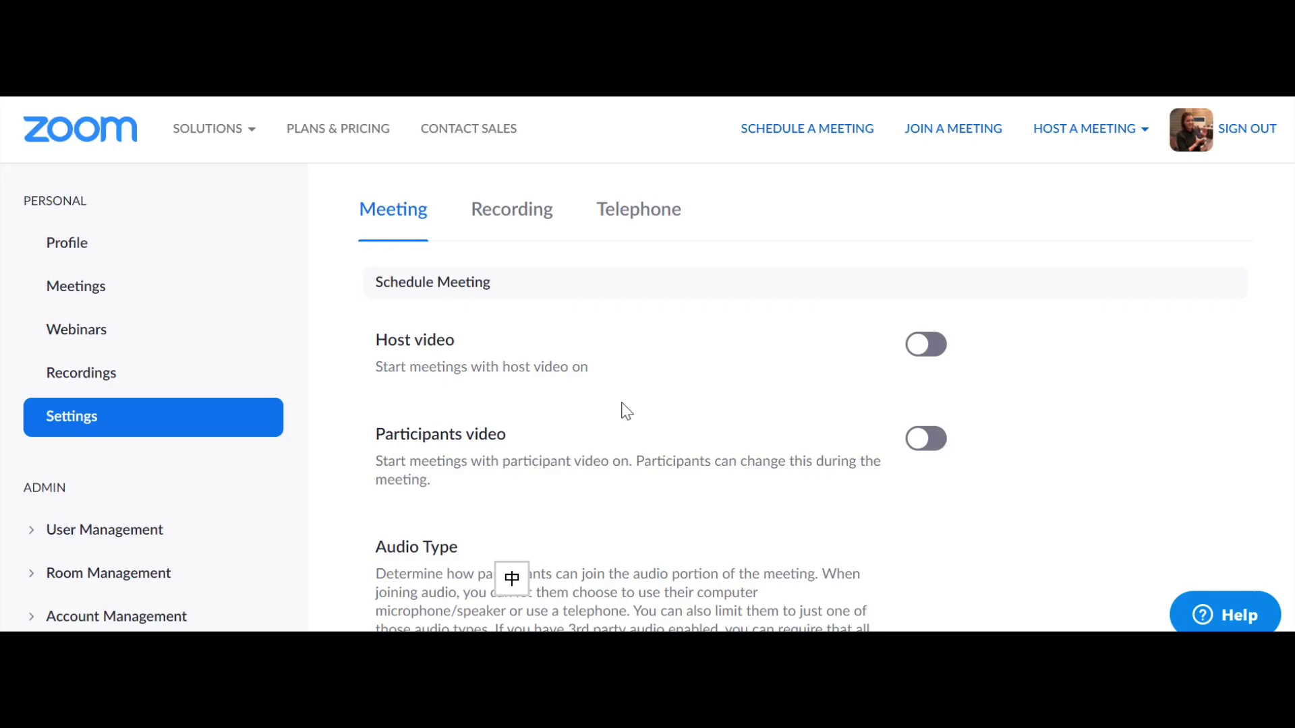
pyautogui.scroll(-3, 624, 404)
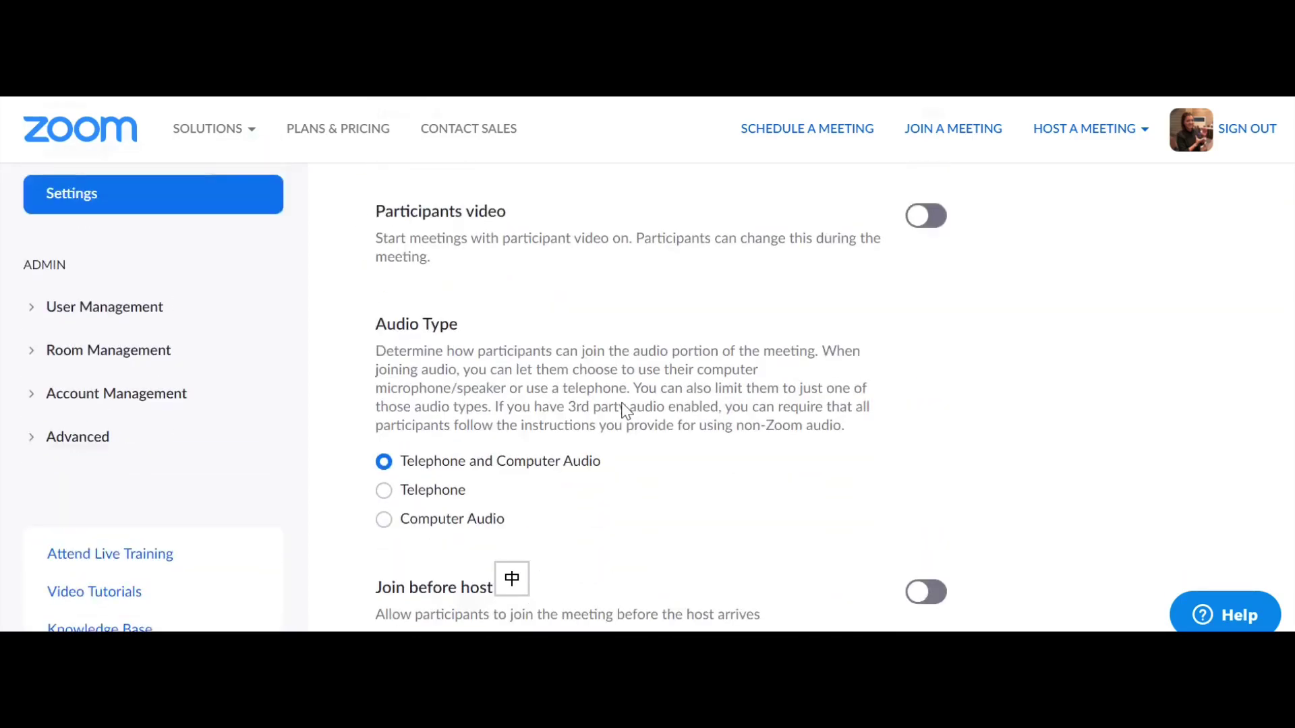
pyautogui.scroll(1, 623, 405)
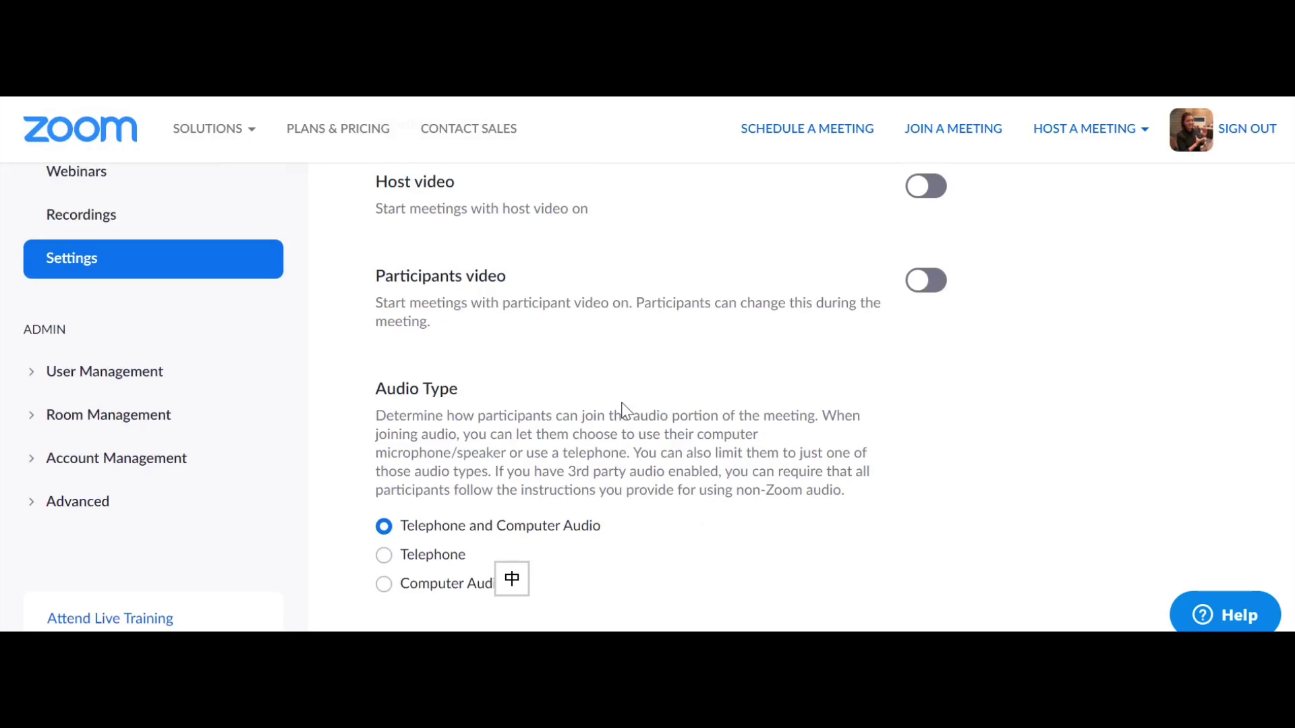
pyautogui.scroll(2, 623, 409)
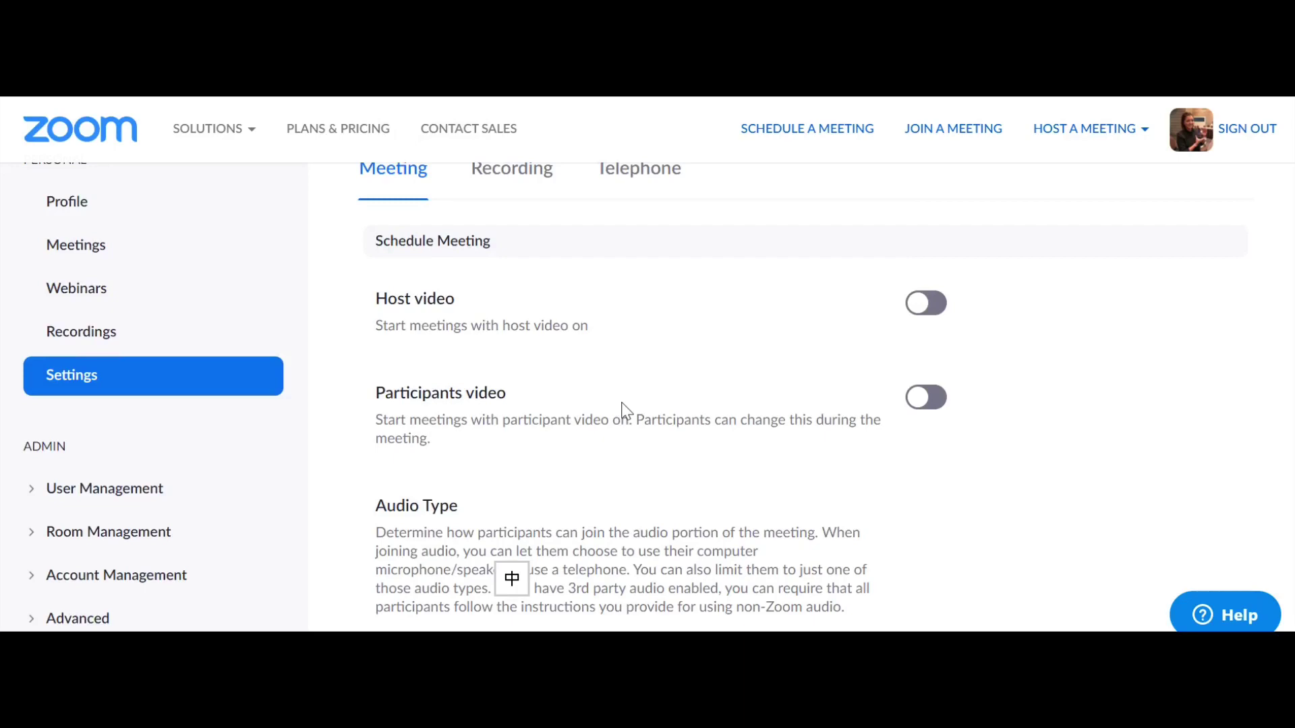
# Step: Find the Breakout room setting and its participant assignment option under In Meeting (Advanced)
pyautogui.scroll(-20, 624, 405)
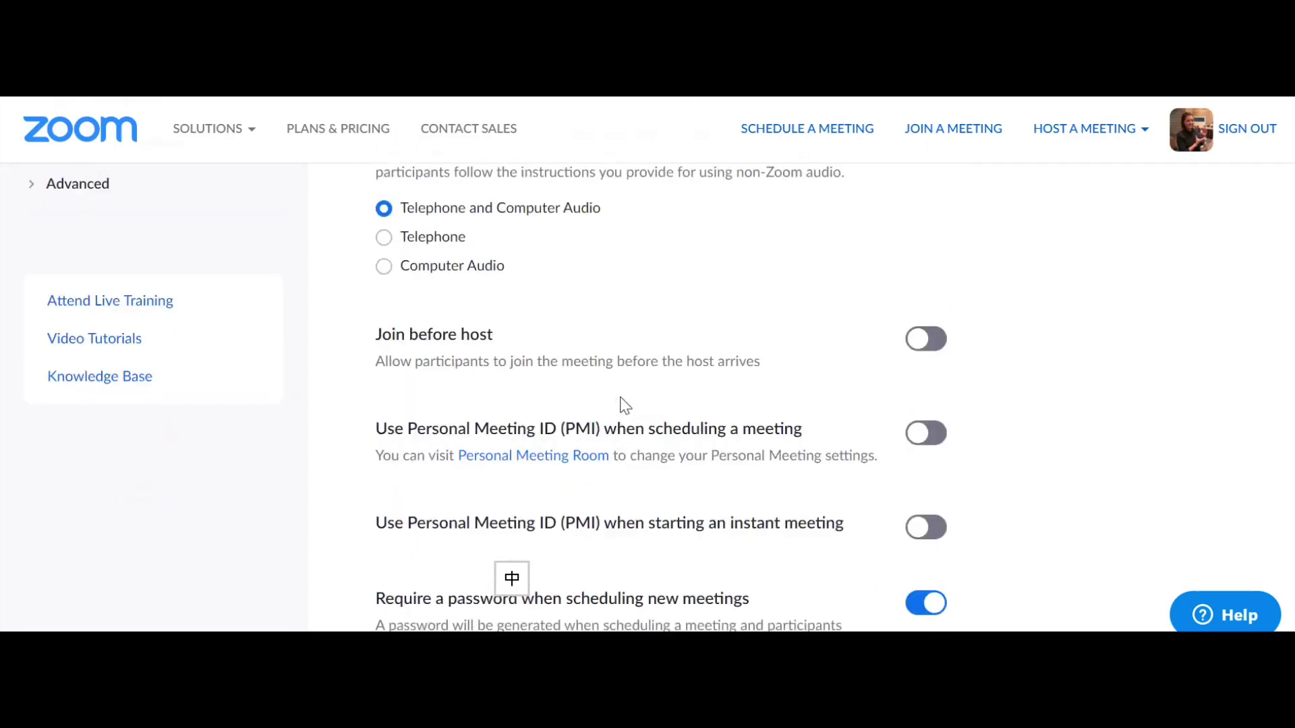
pyautogui.scroll(-20, 623, 405)
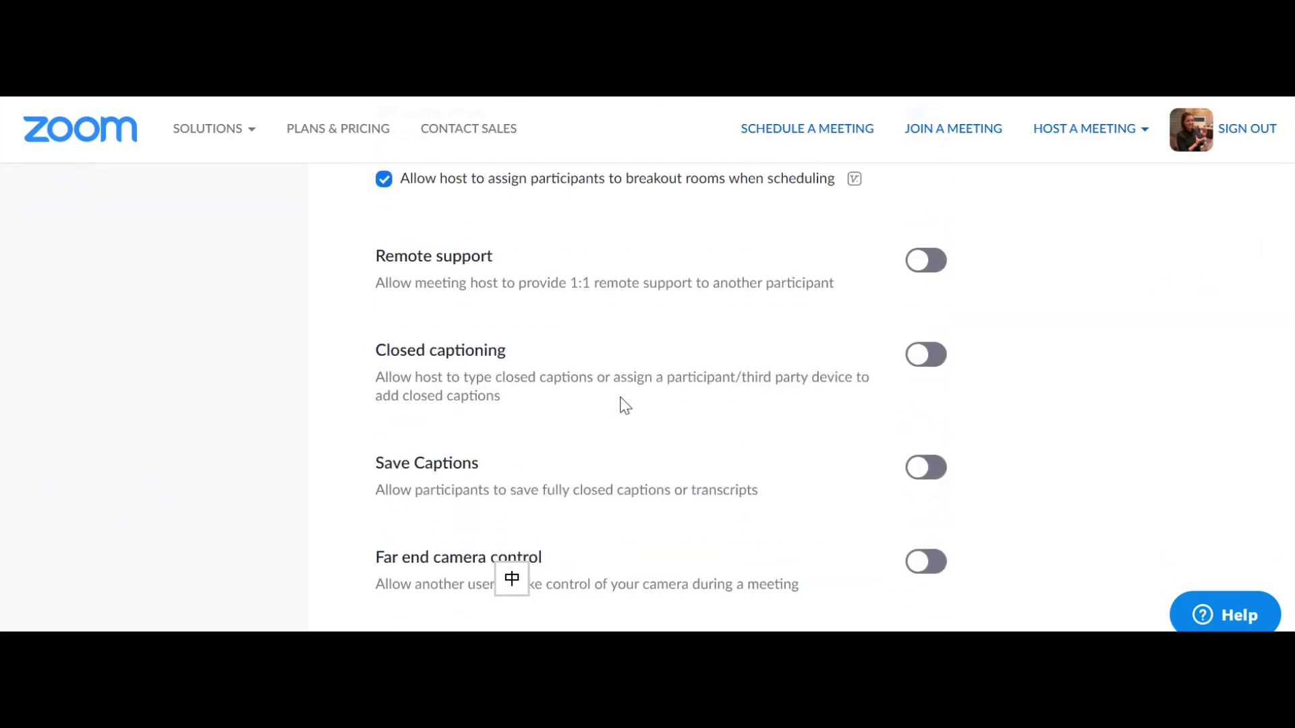
pyautogui.scroll(-6, 625, 404)
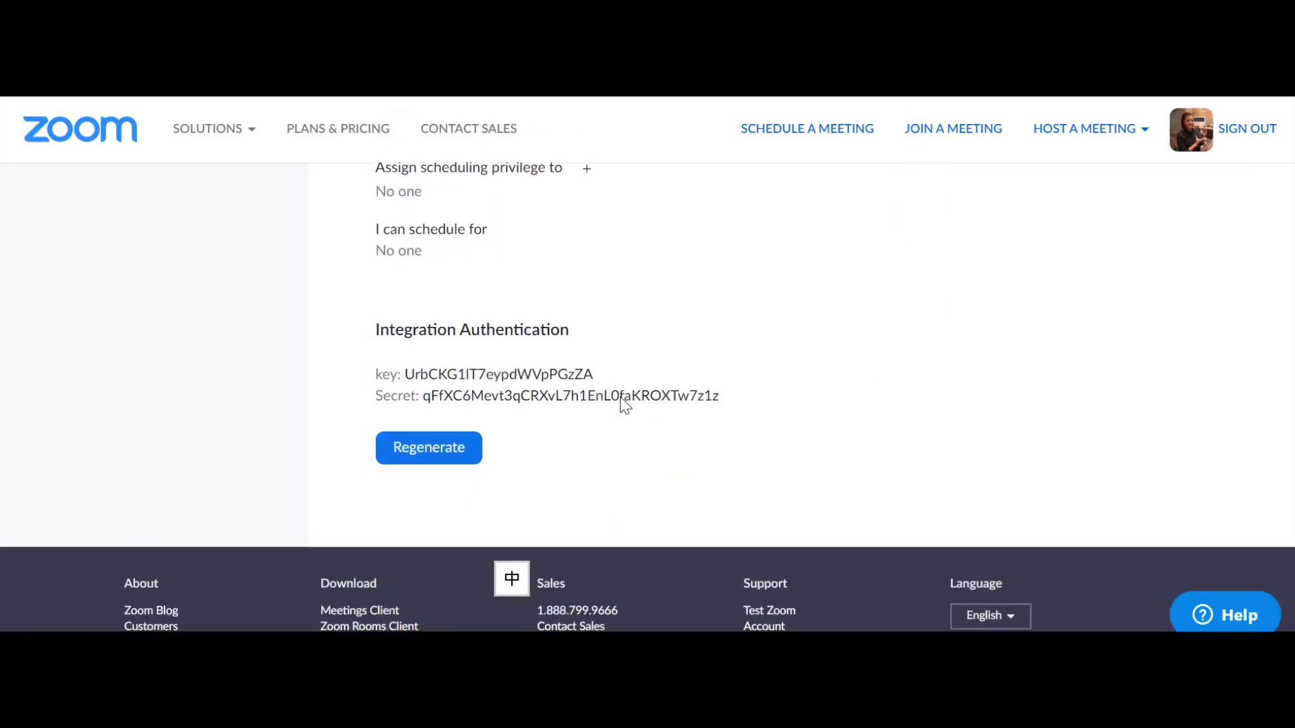
pyautogui.scroll(10, 626, 405)
pyautogui.scroll(12, 625, 405)
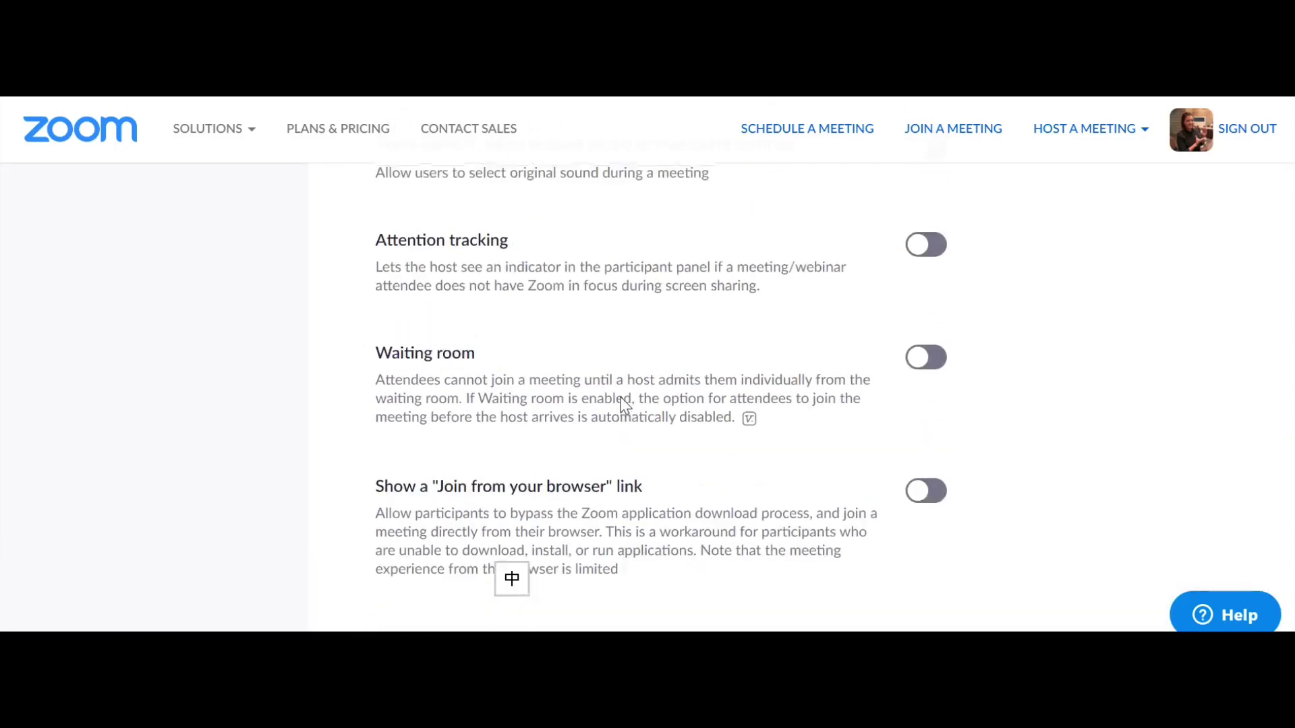
pyautogui.scroll(8, 626, 405)
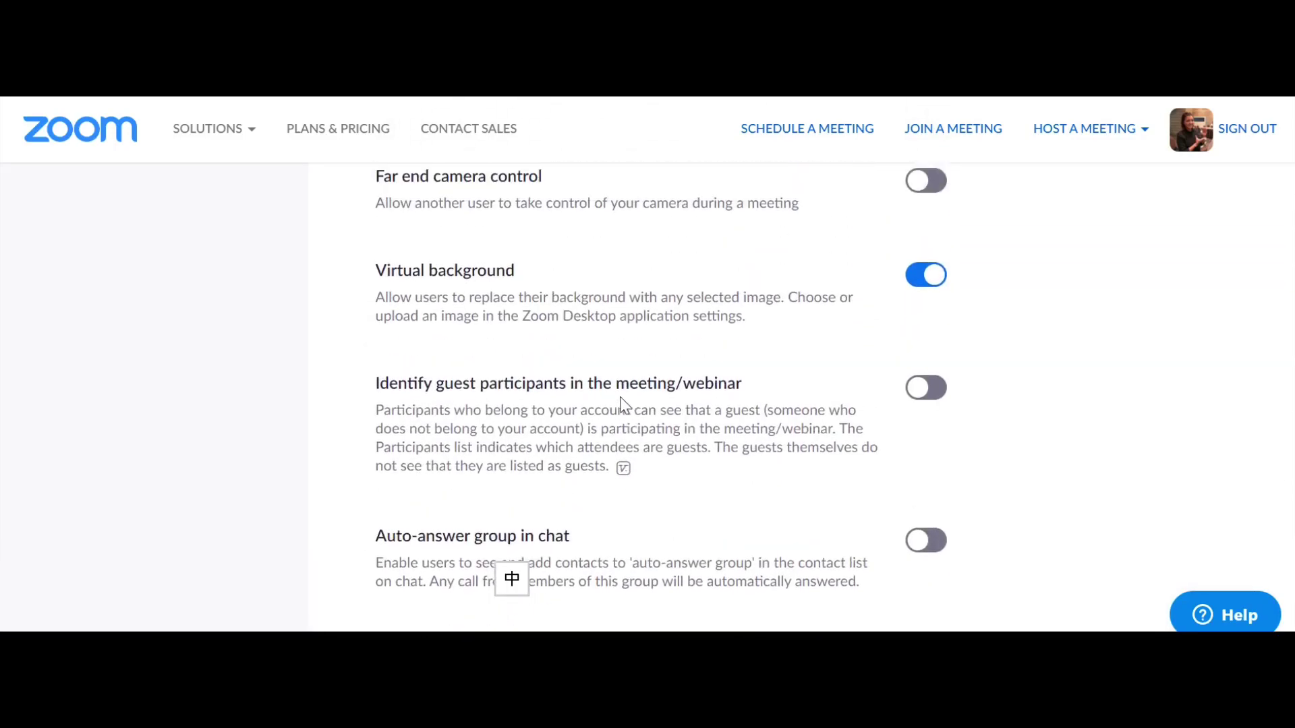
pyautogui.scroll(3, 621, 404)
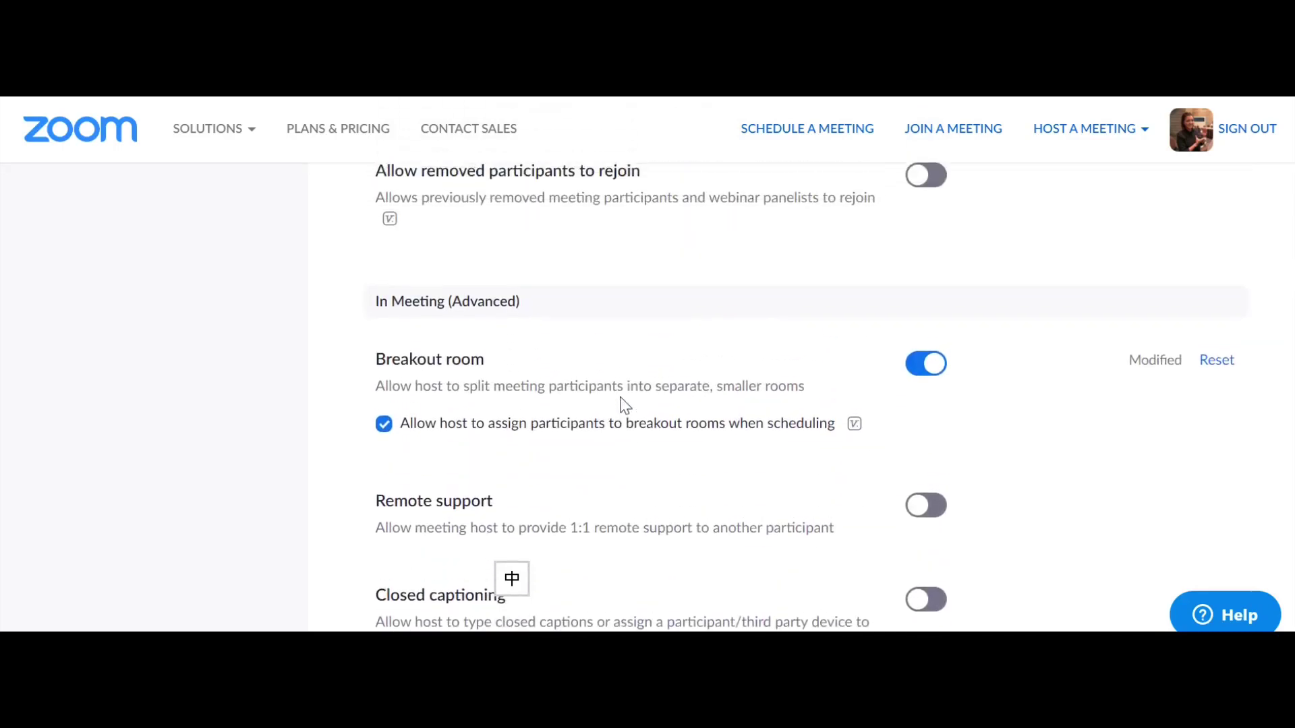
pyautogui.scroll(-2, 622, 405)
pyautogui.scroll(1, 492, 203)
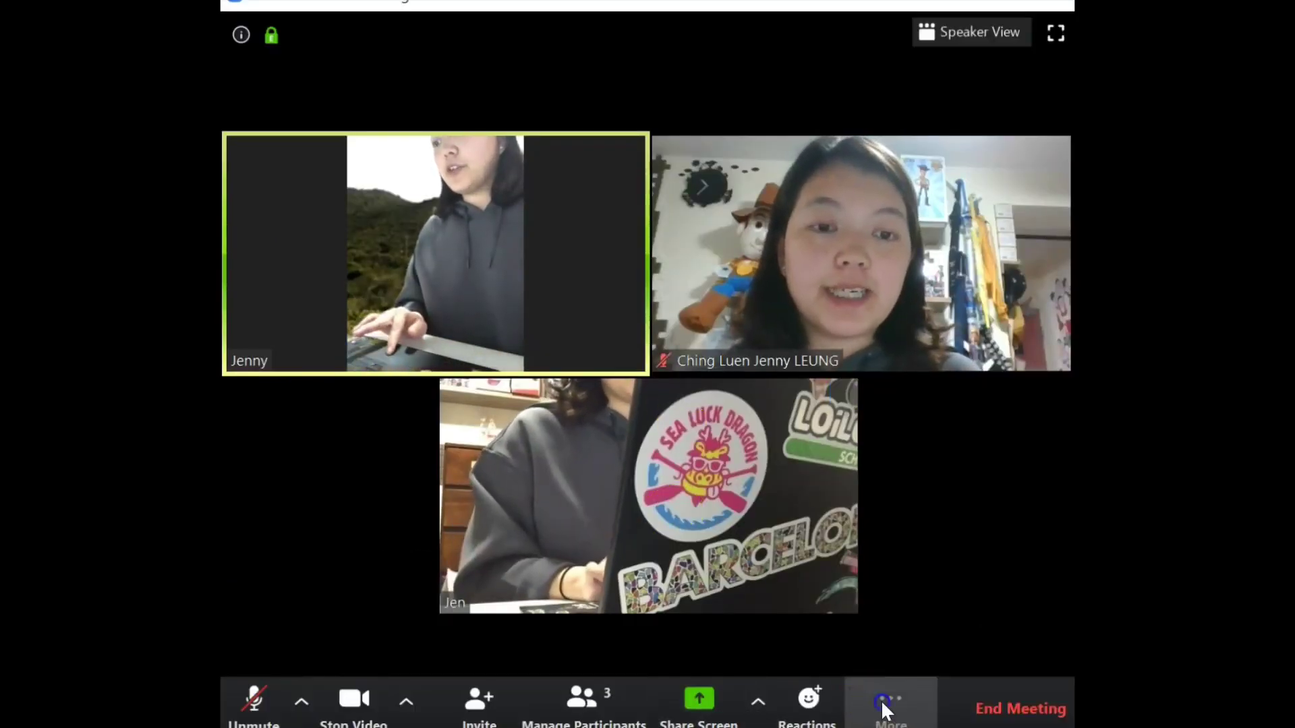
# Step: Review the meeting's Breakout Rooms option and the iPhone/iPad screen-sharing choice, and close the sharing window
pyautogui.click(881, 700)
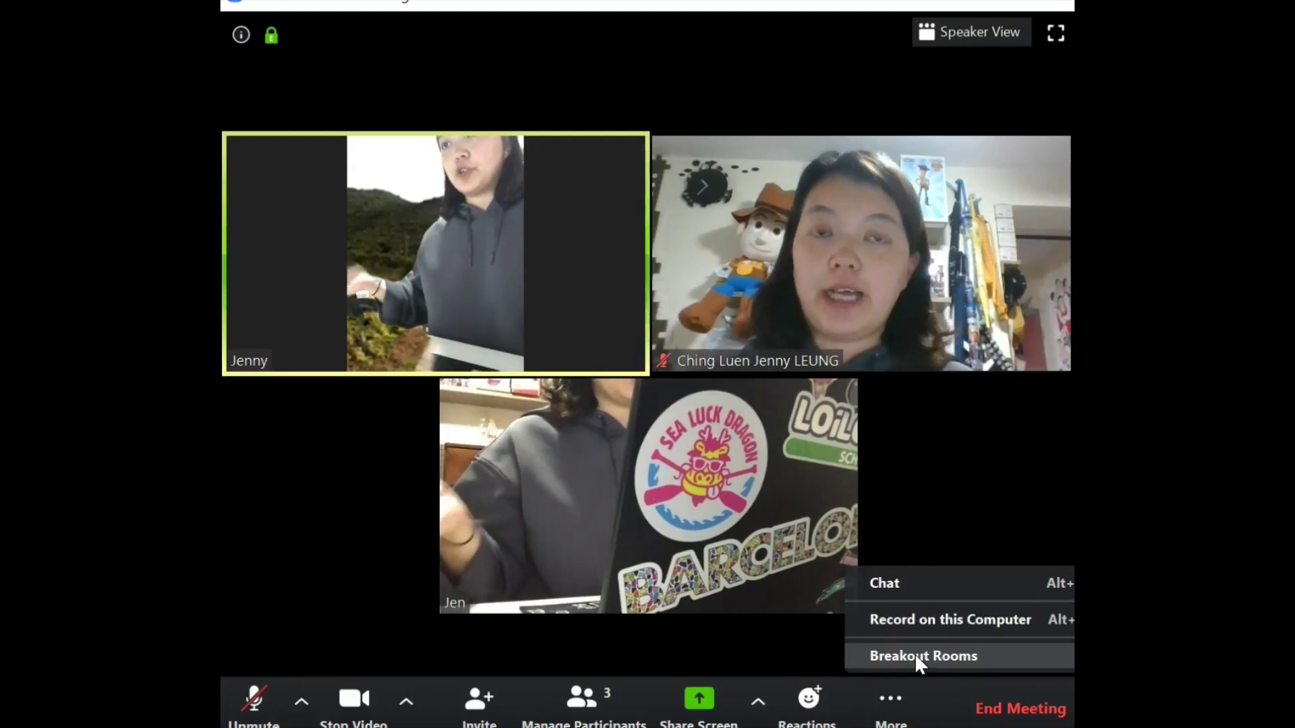
pyautogui.click(689, 701)
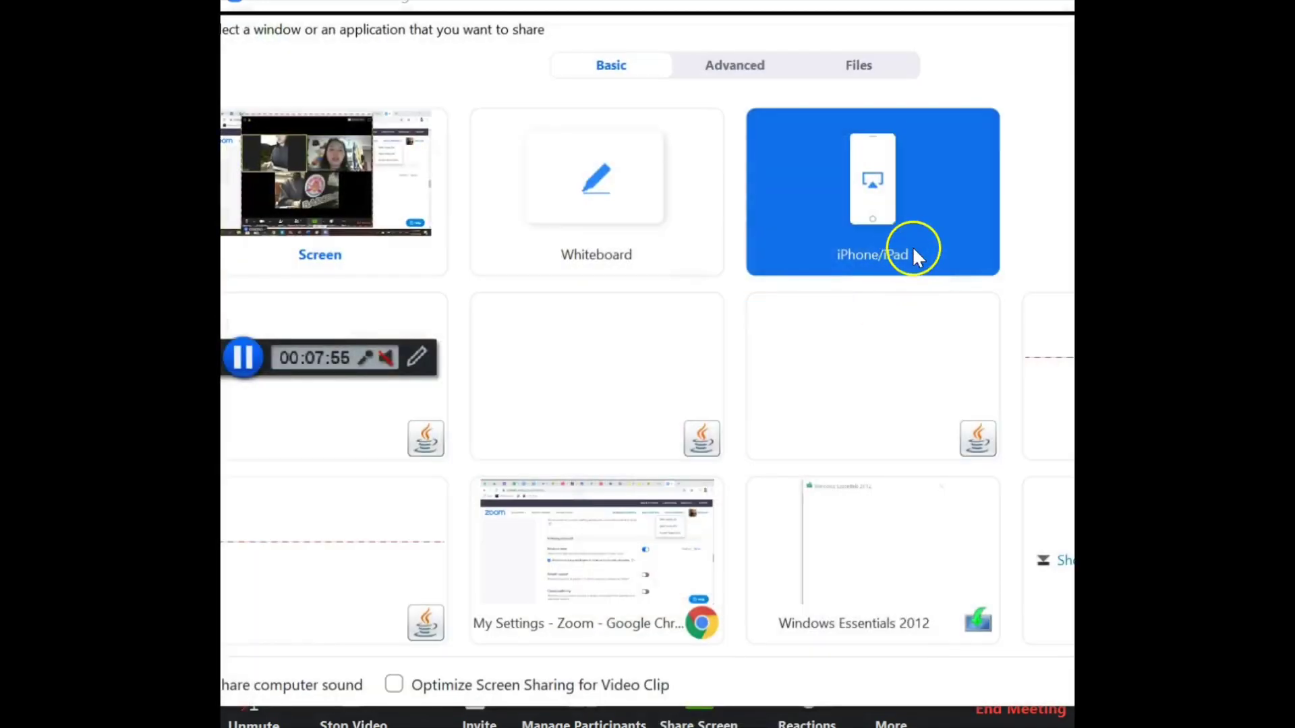
pyautogui.press('Escape')
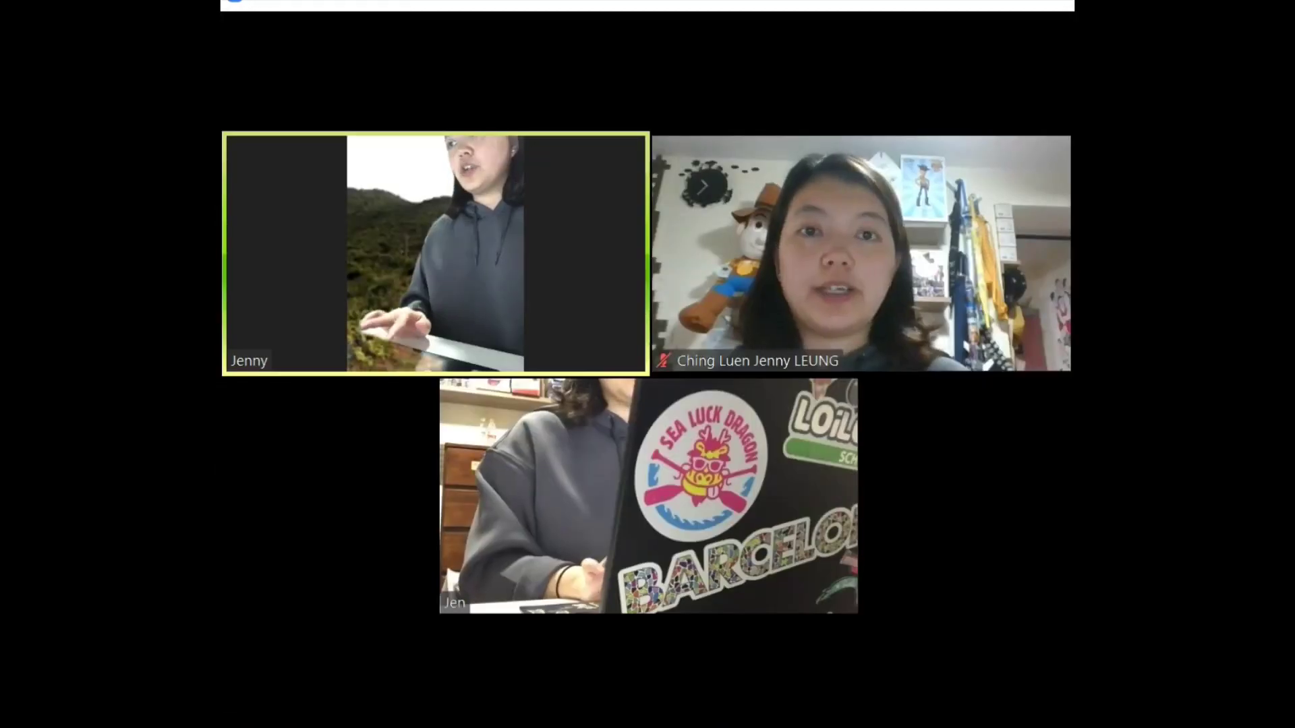